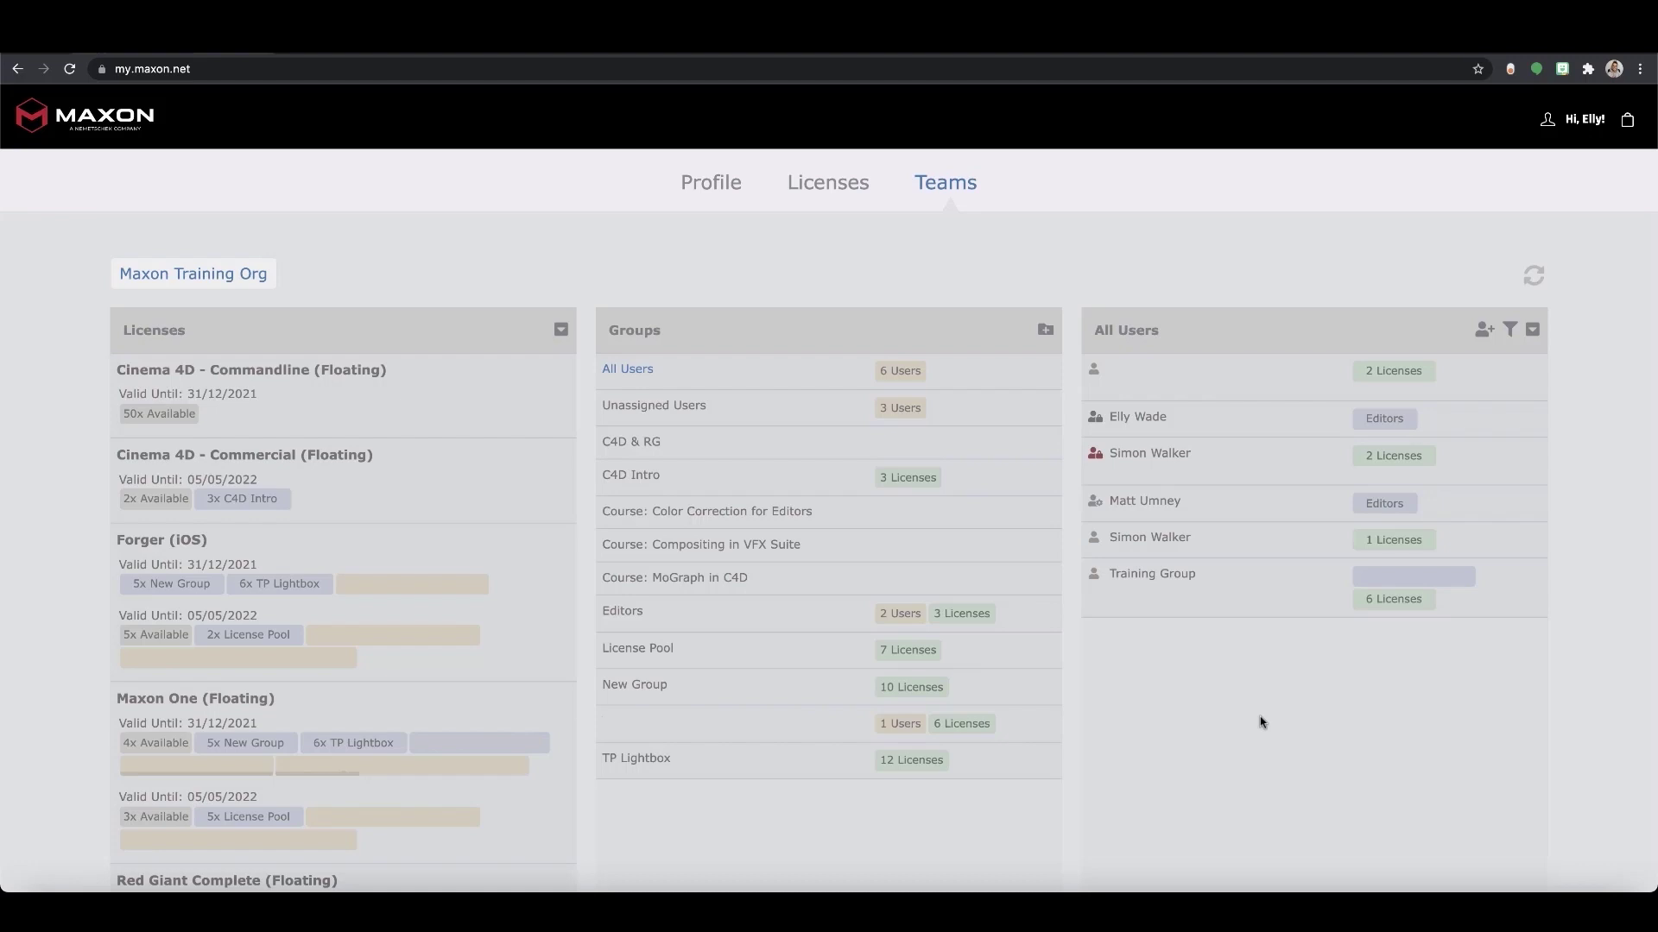
{"action": "left_click", "coordinate": [1482, 330]}
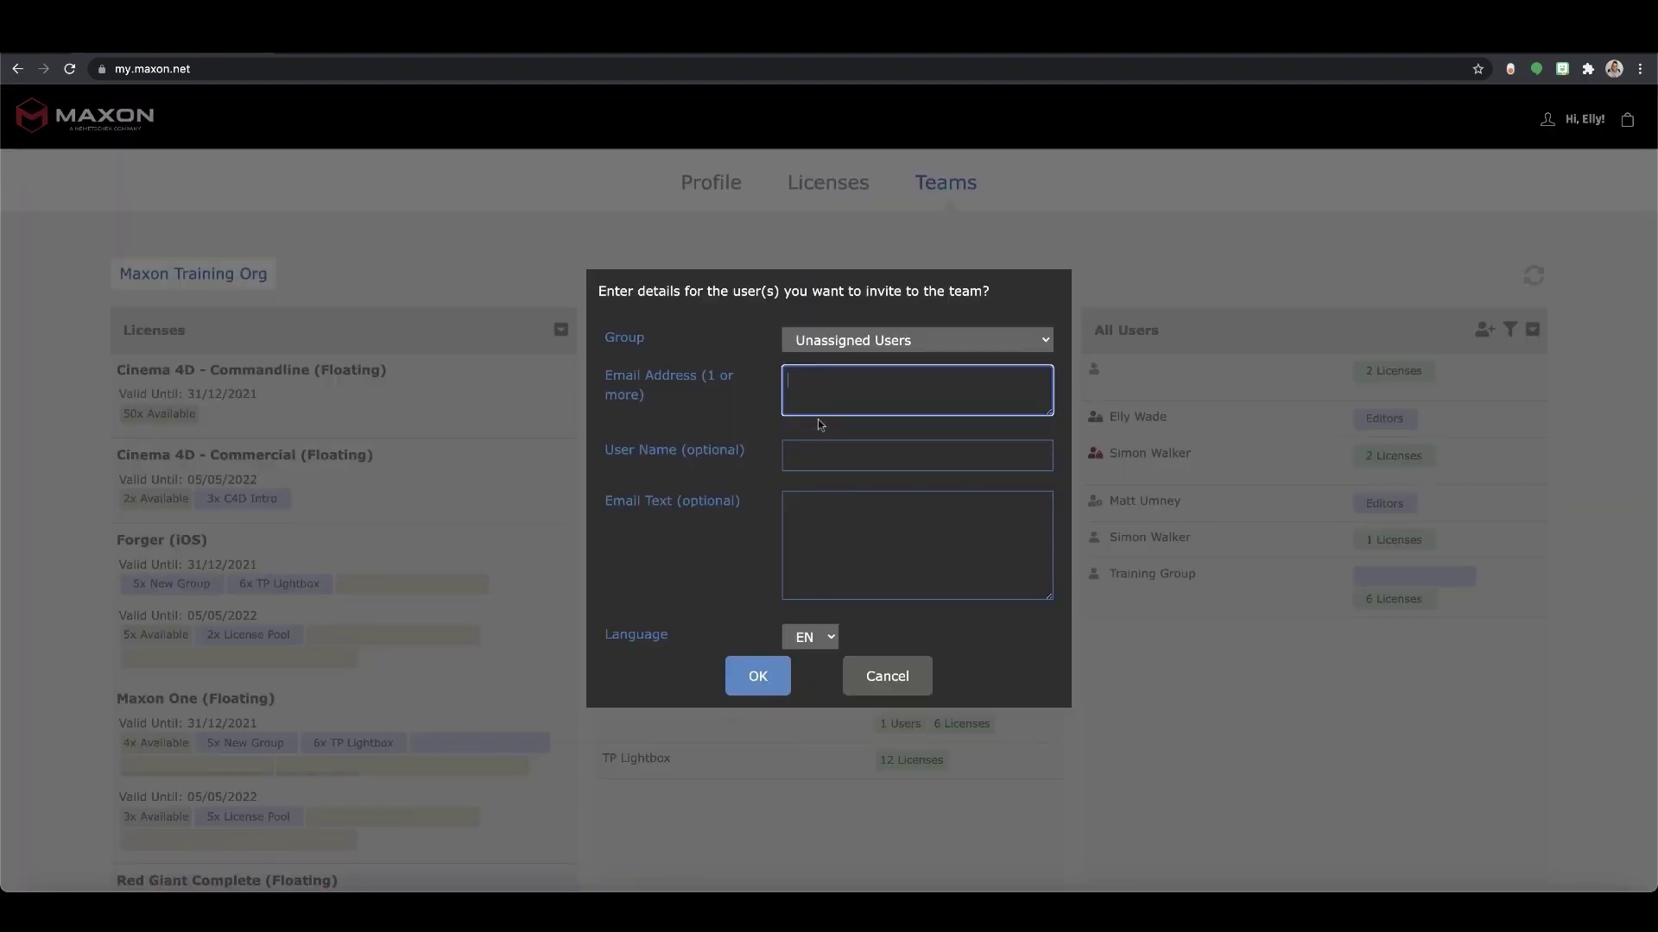
{"action": "left_click", "coordinate": [1046, 344]}
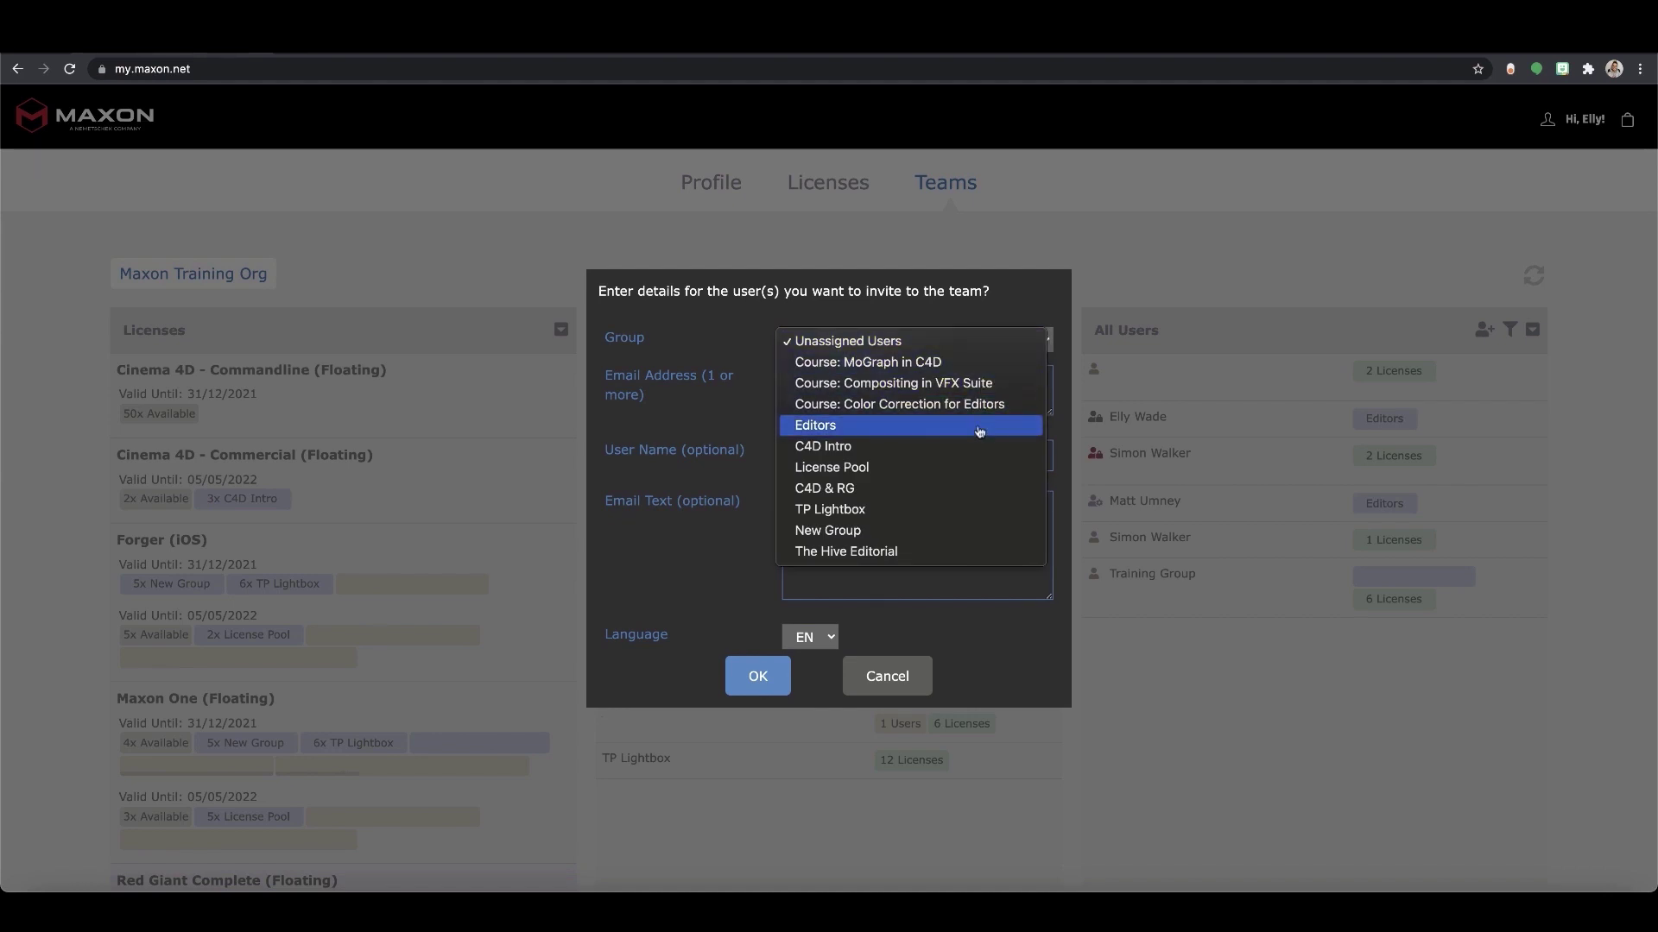
{"action": "left_click", "coordinate": [705, 399]}
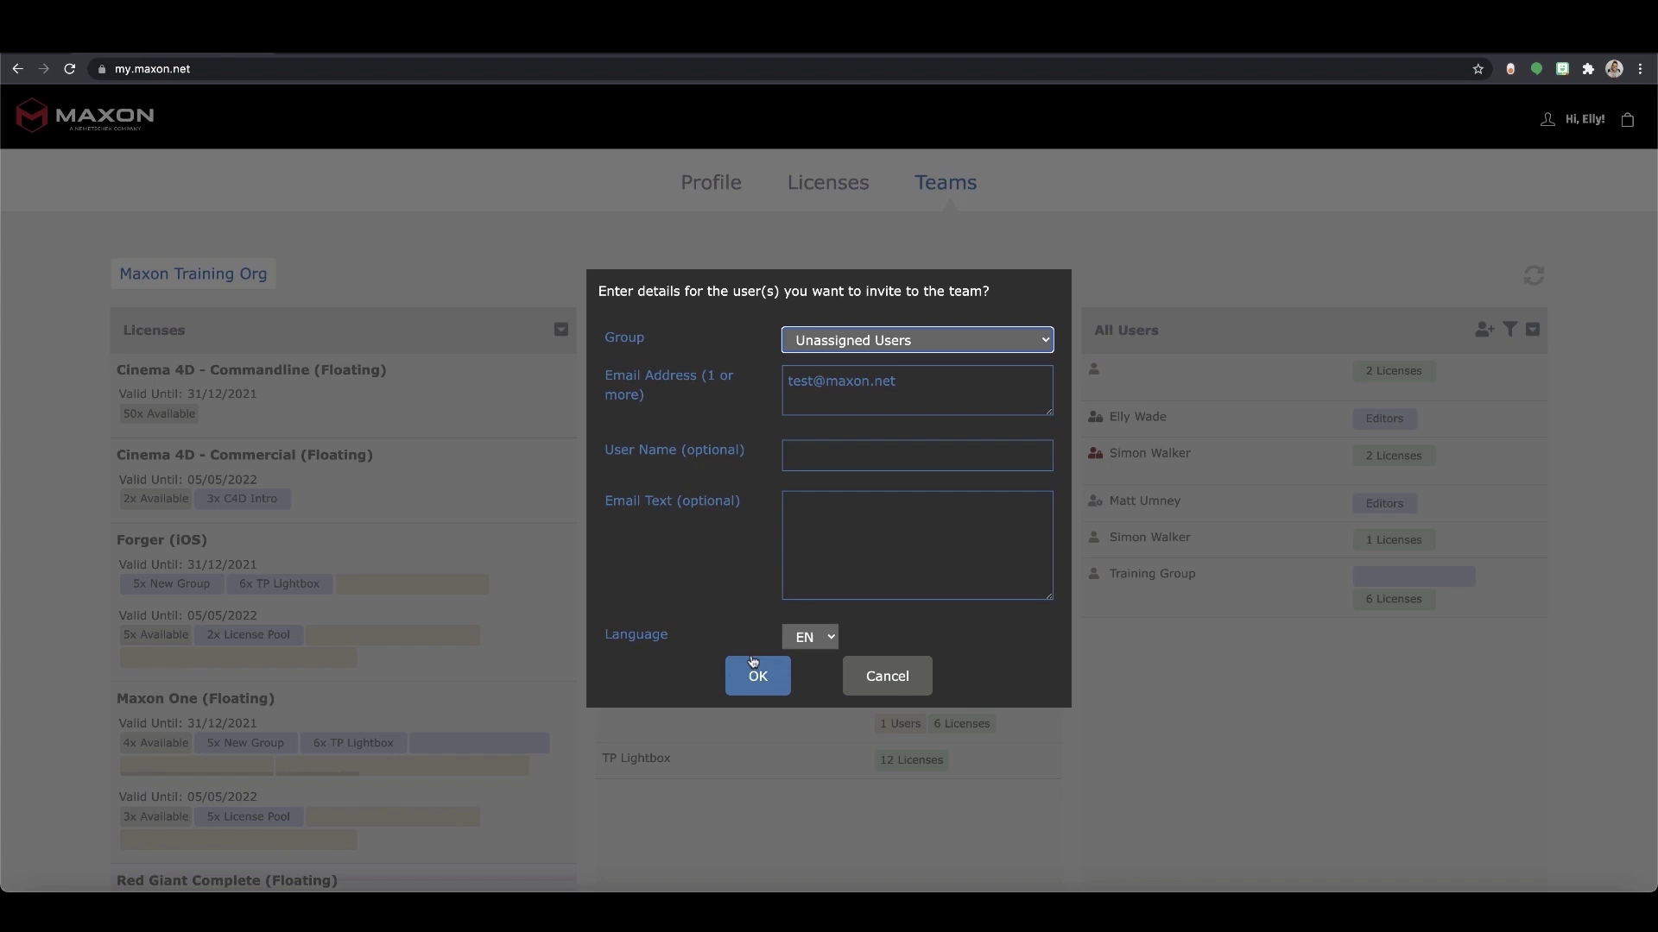
{"action": "left_click", "coordinate": [898, 678]}
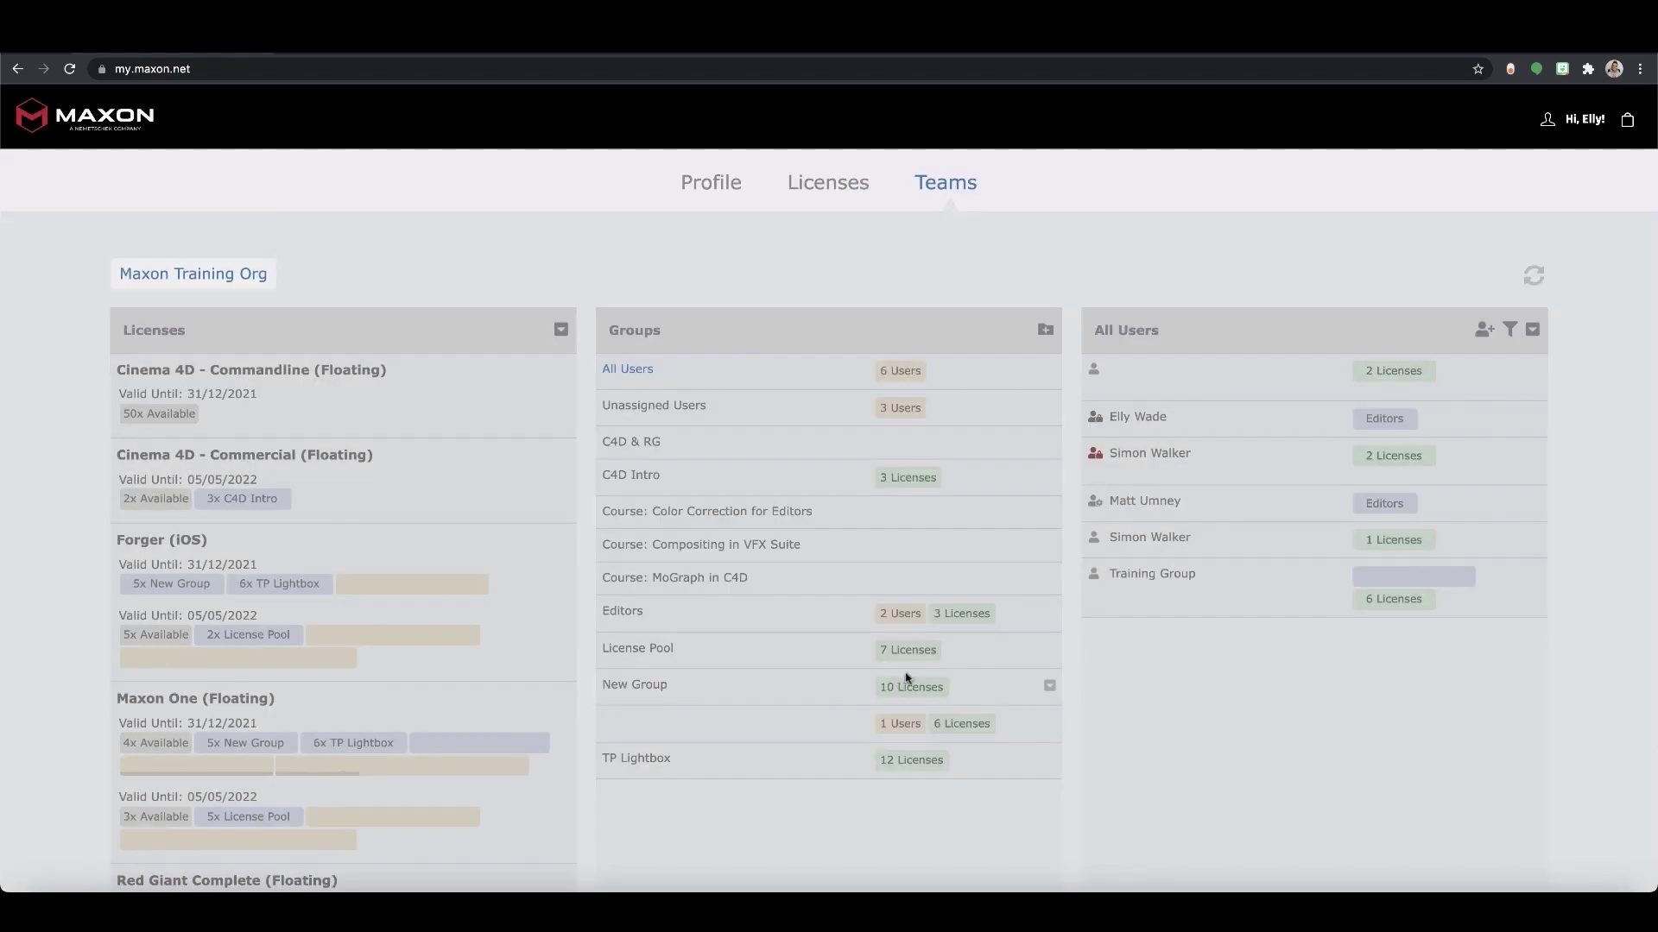
Review the sent invitations list in the user panel, then switch back to listing users
{"action": "left_click", "coordinate": [1532, 332]}
{"action": "mouse_move", "coordinate": [1522, 345]}
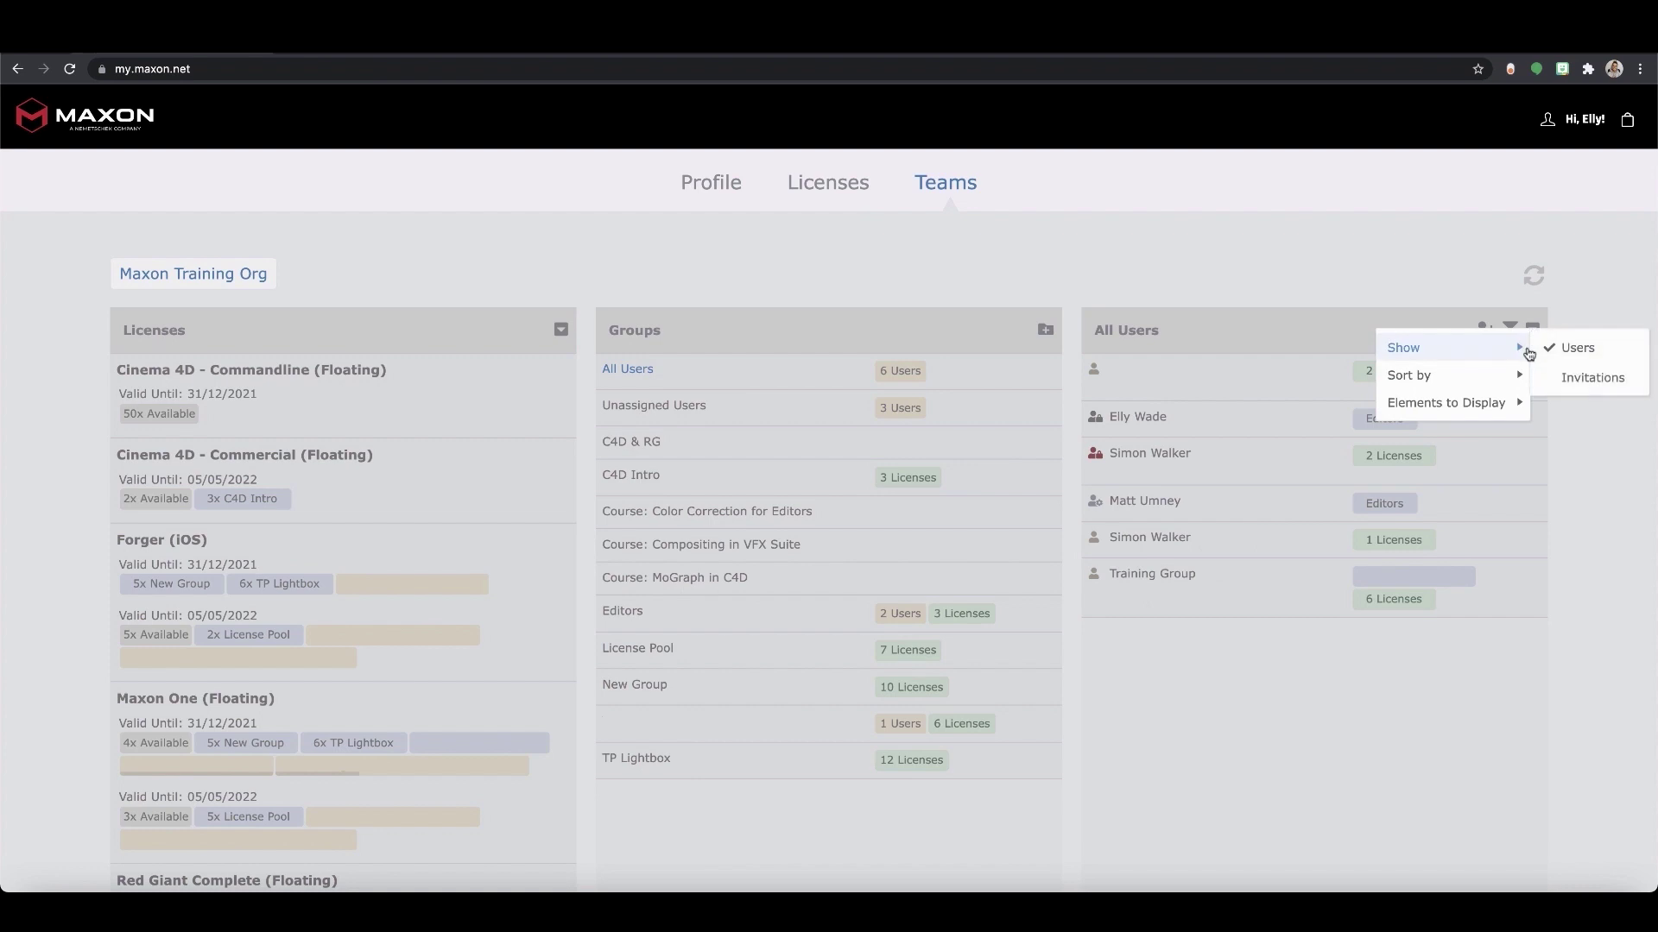
{"action": "left_click", "coordinate": [1574, 382]}
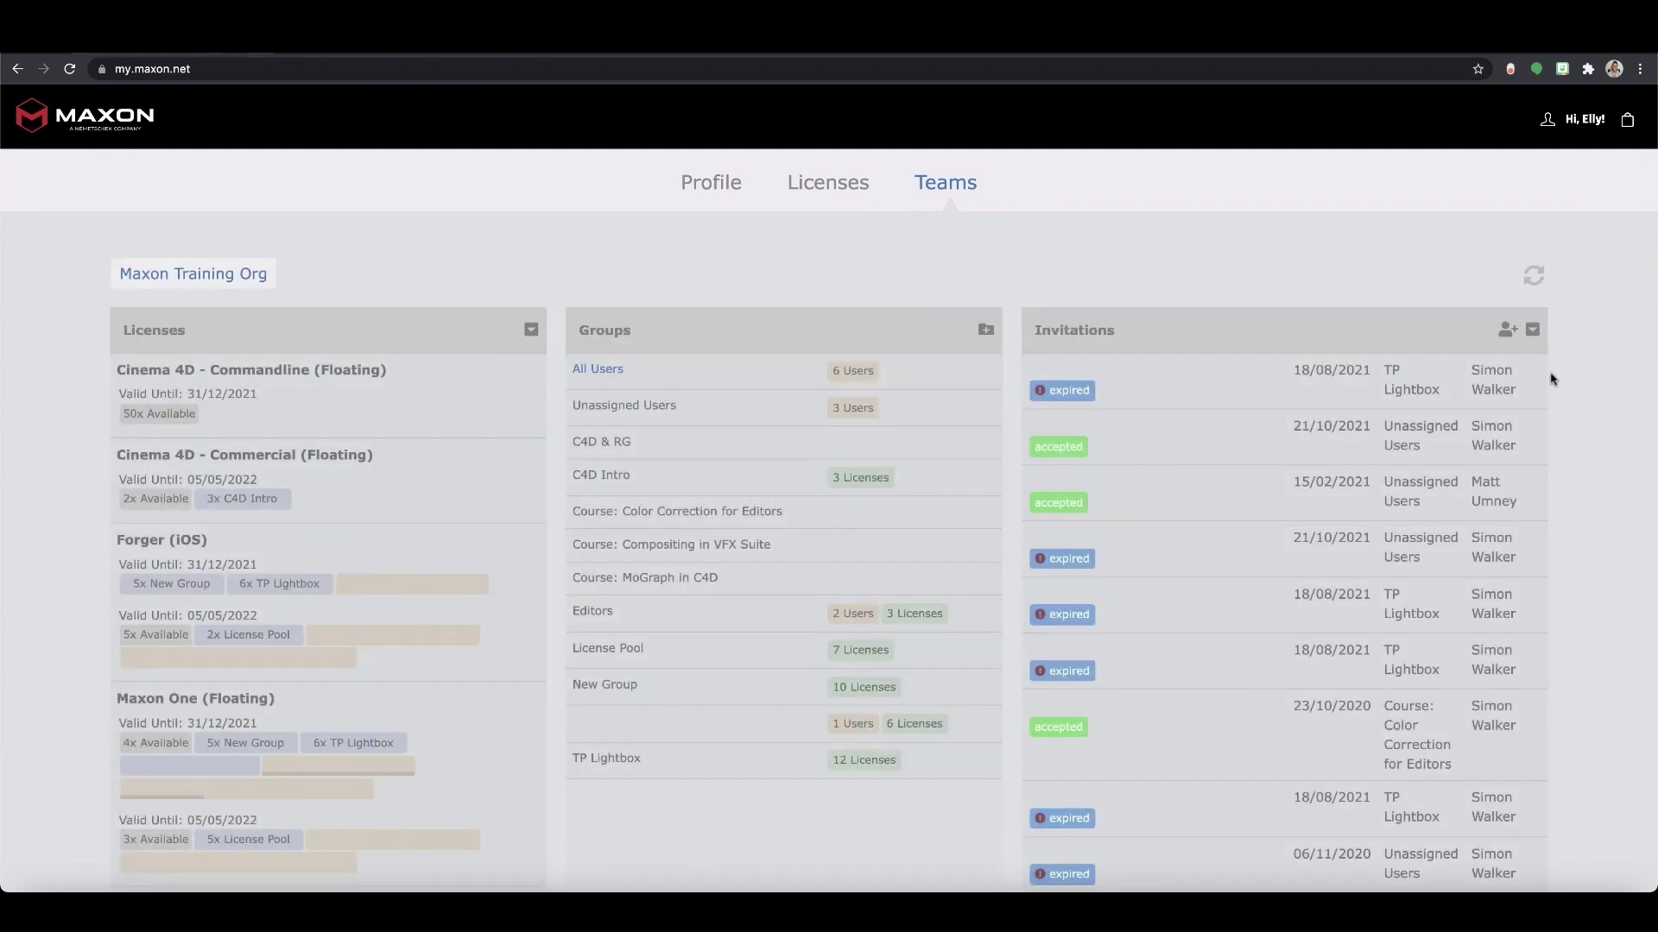
{"action": "left_click", "coordinate": [1535, 373]}
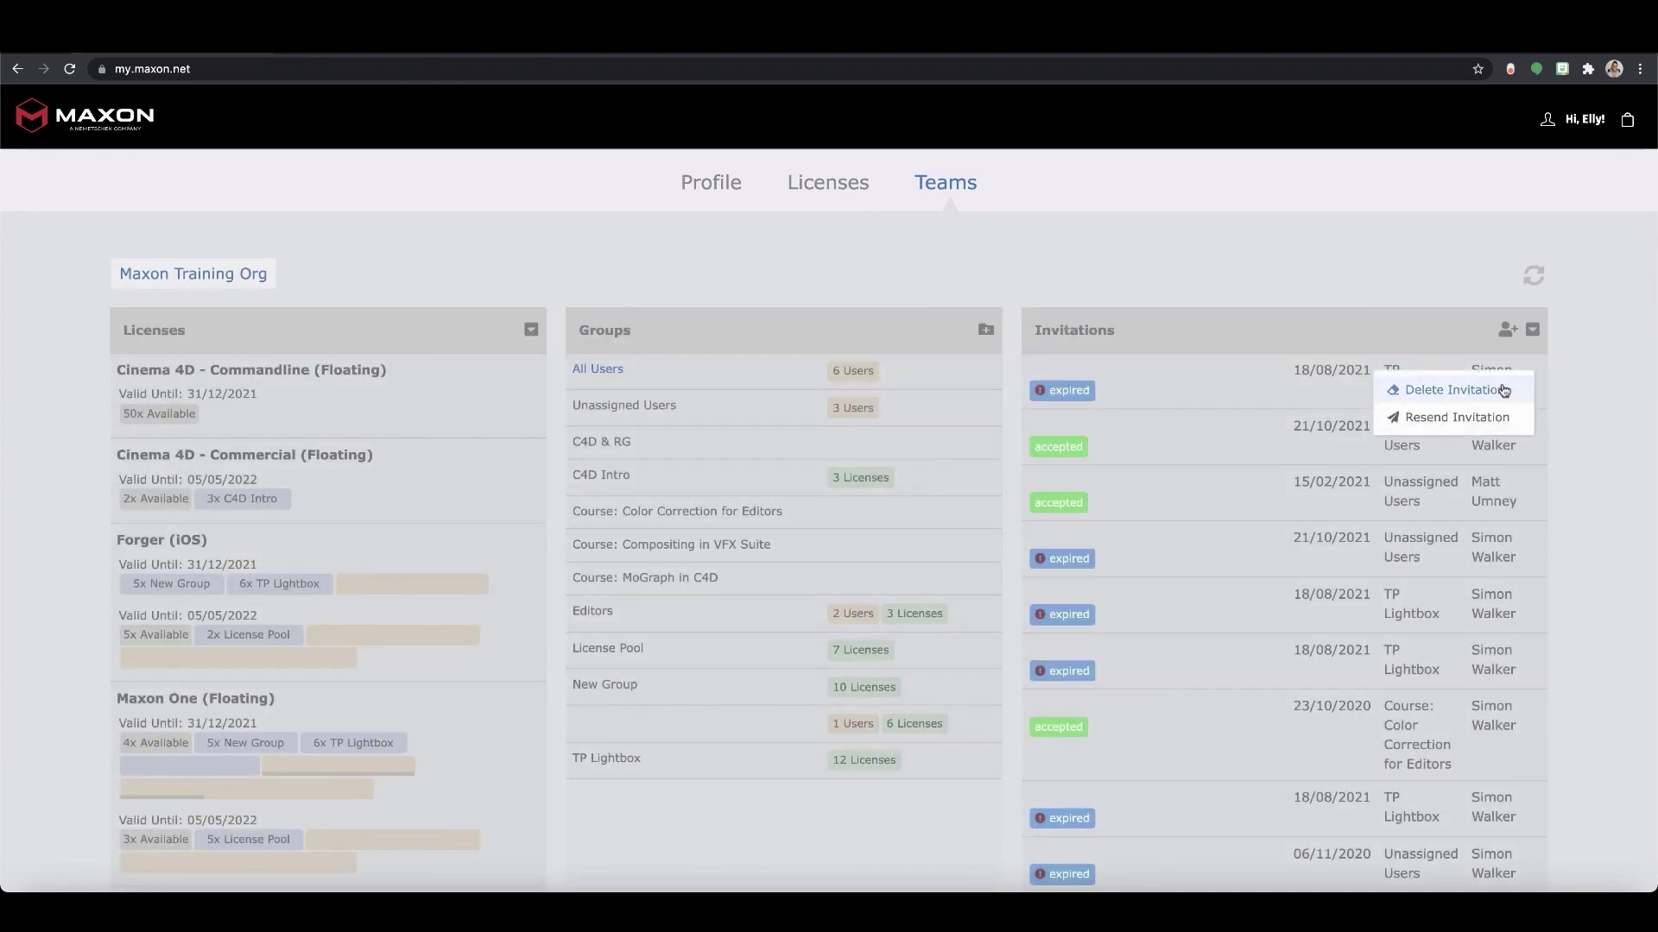
{"action": "left_click", "coordinate": [1562, 389]}
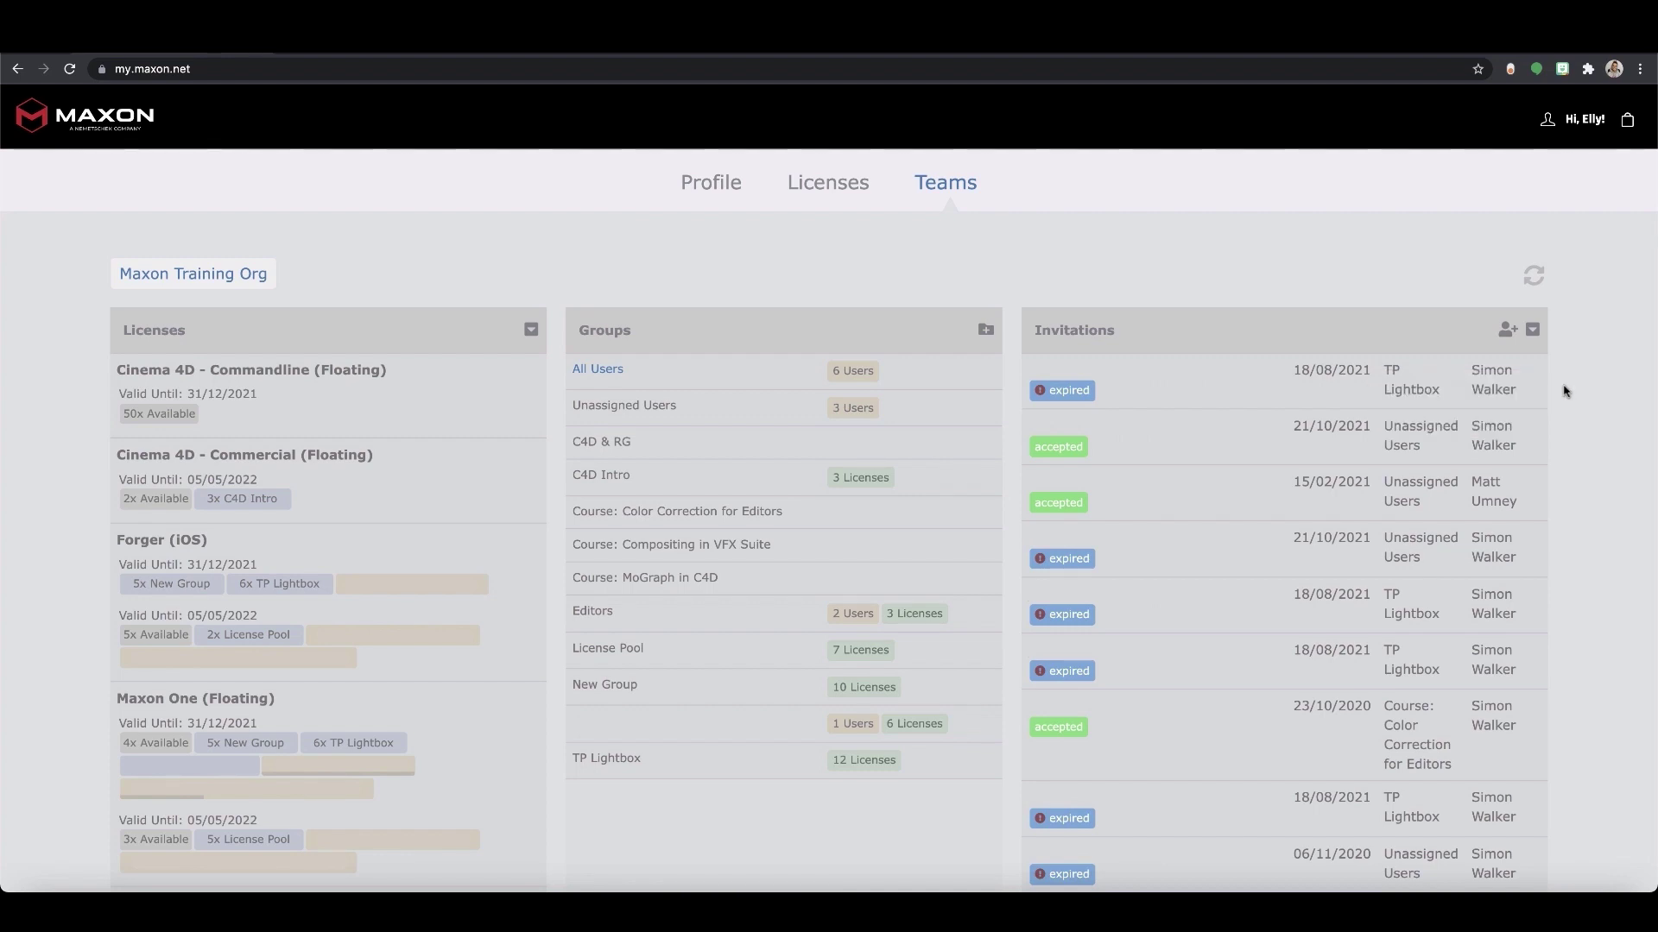
{"action": "left_click", "coordinate": [1531, 329]}
{"action": "left_click", "coordinate": [1558, 349]}
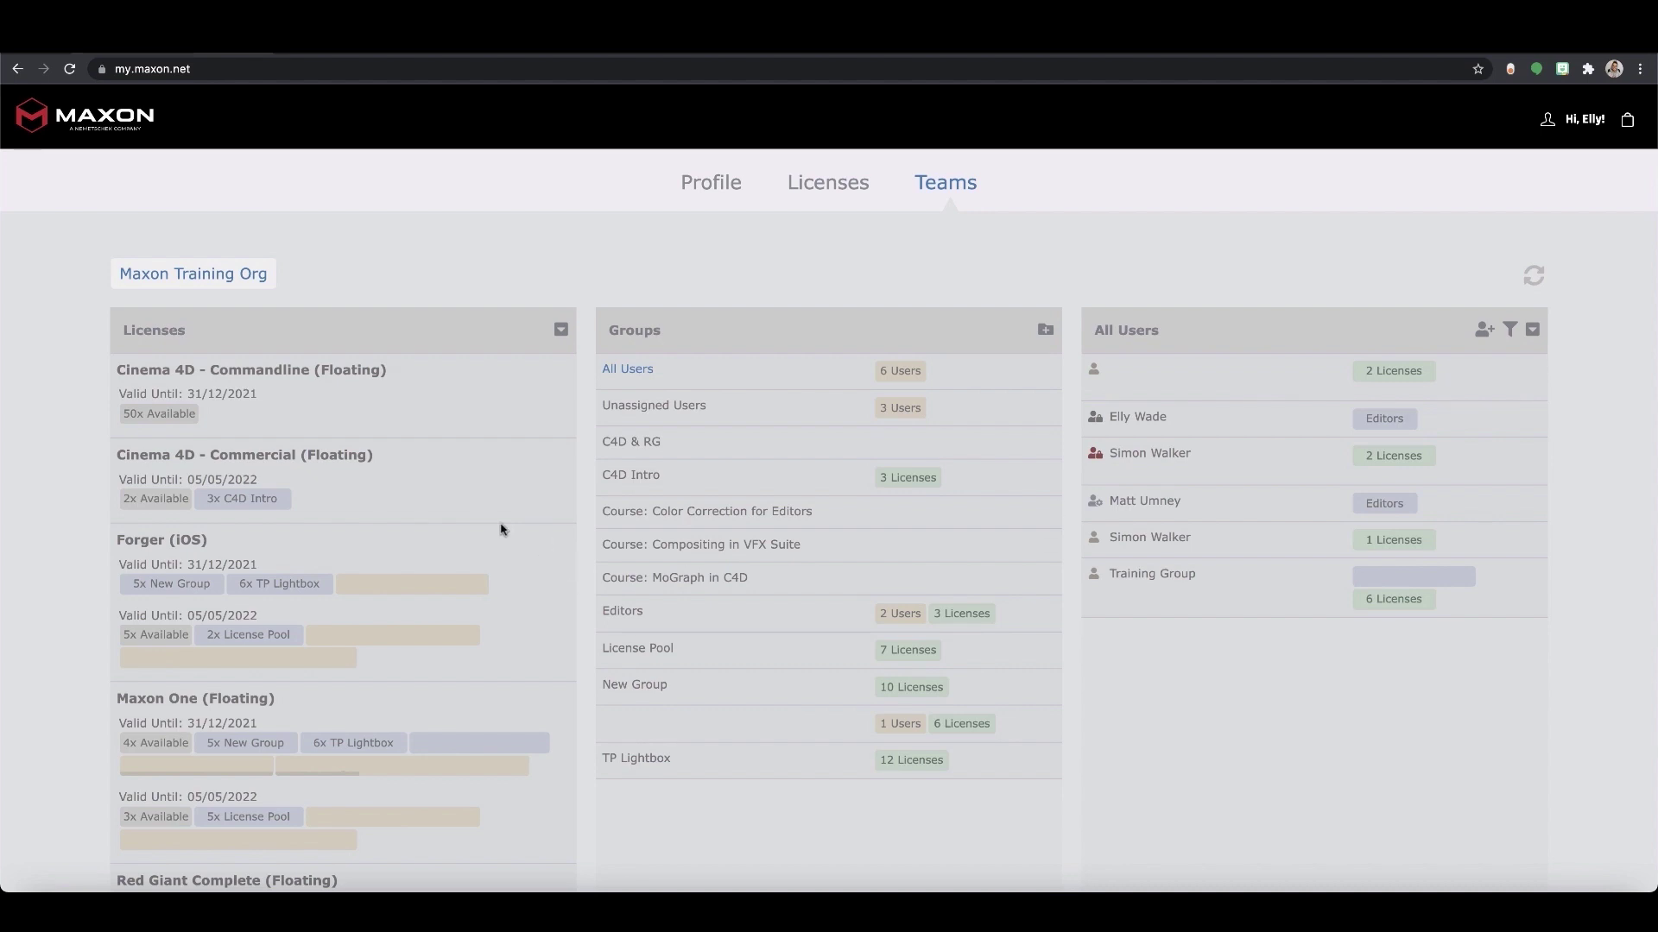
Try giving a user Cinema 4D Commercial license seats, then cancel the assignment
{"action": "left_click_drag", "start_coordinate": [160, 500], "coordinate": [291, 474]}
{"action": "left_click", "coordinate": [879, 530]}
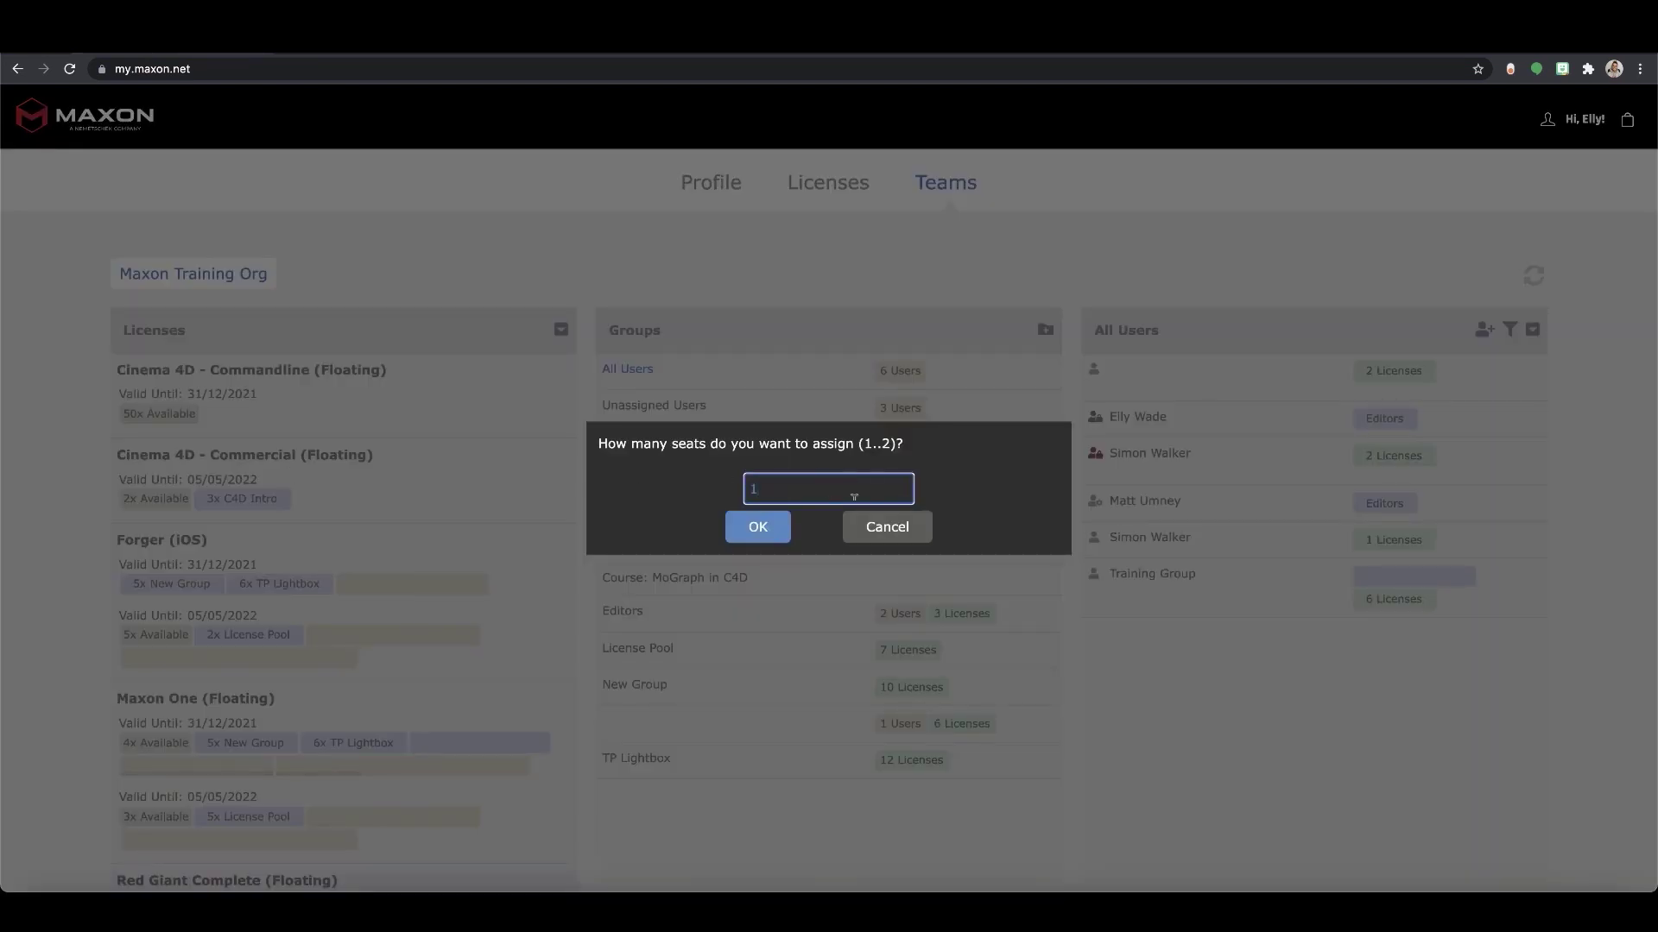
{"action": "left_click", "coordinate": [895, 530]}
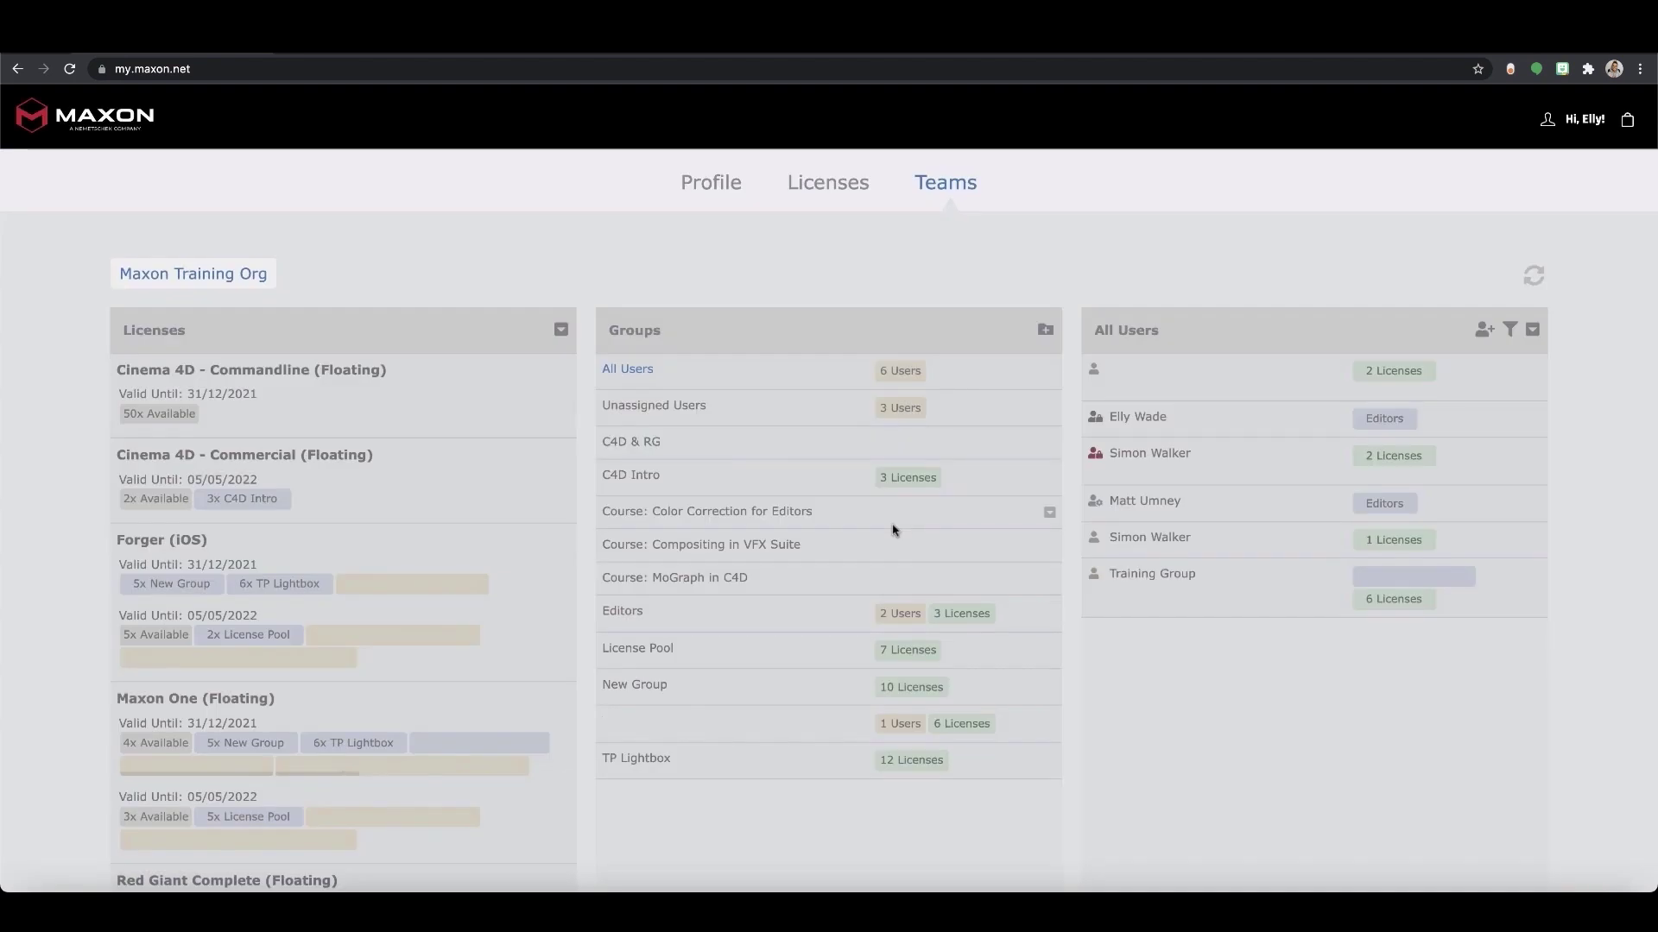
Create a new group named 'Test Group' in the Groups list
{"action": "left_click", "coordinate": [1046, 331]}
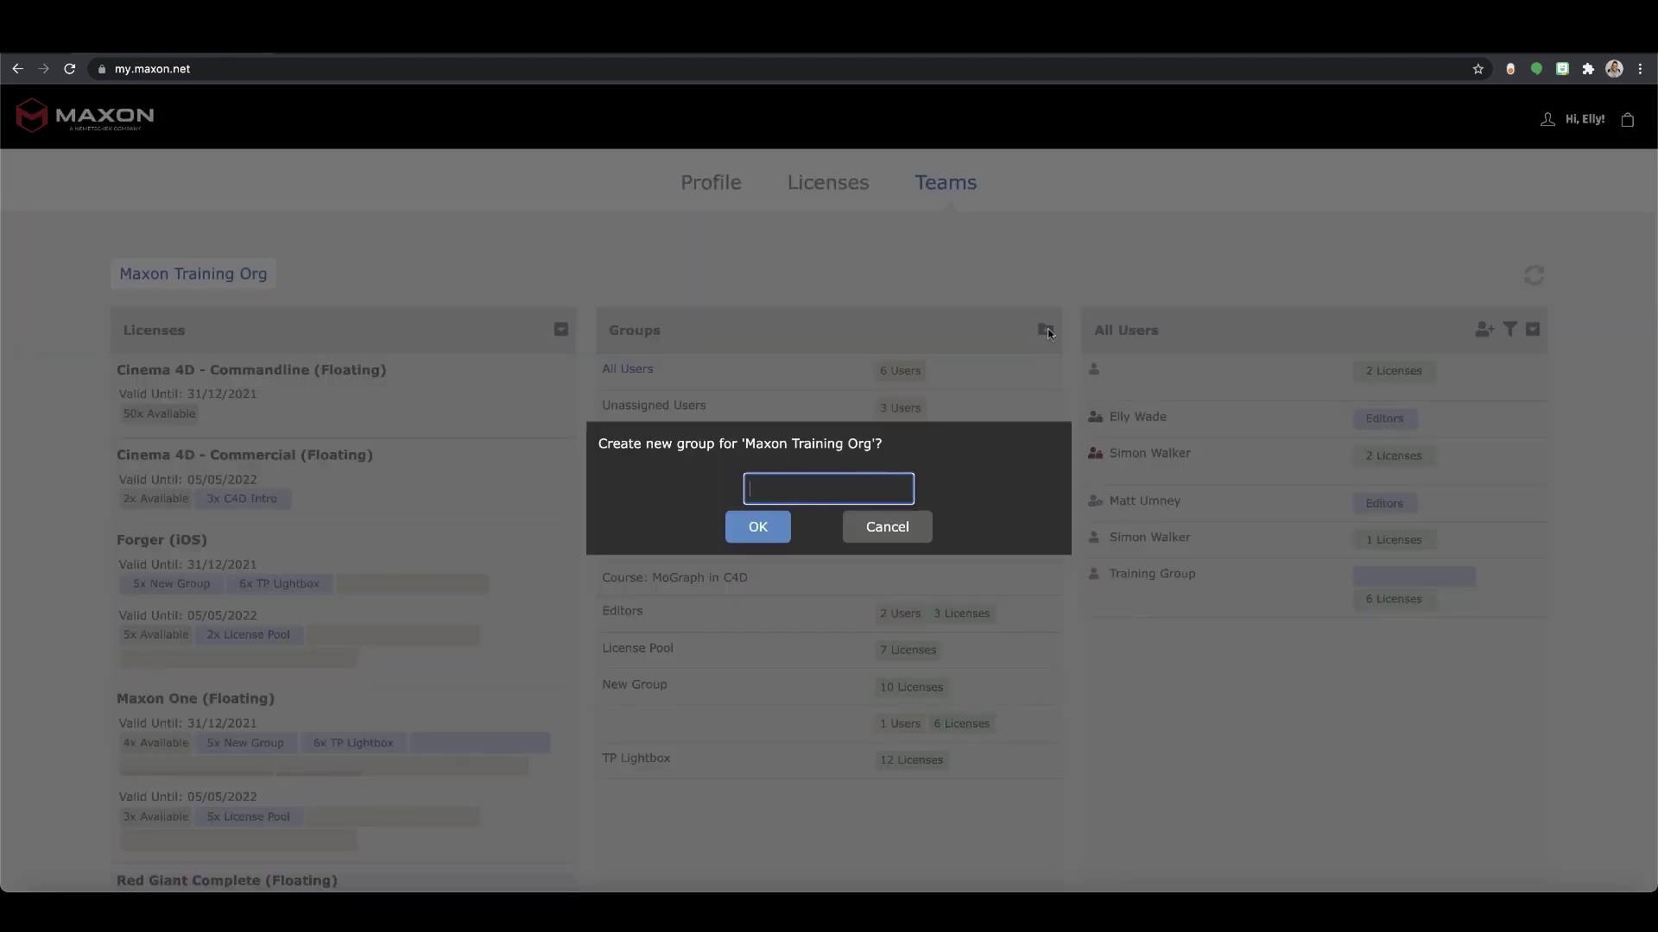
{"action": "type", "text": "Test Group"}
{"action": "left_click", "coordinate": [757, 528]}
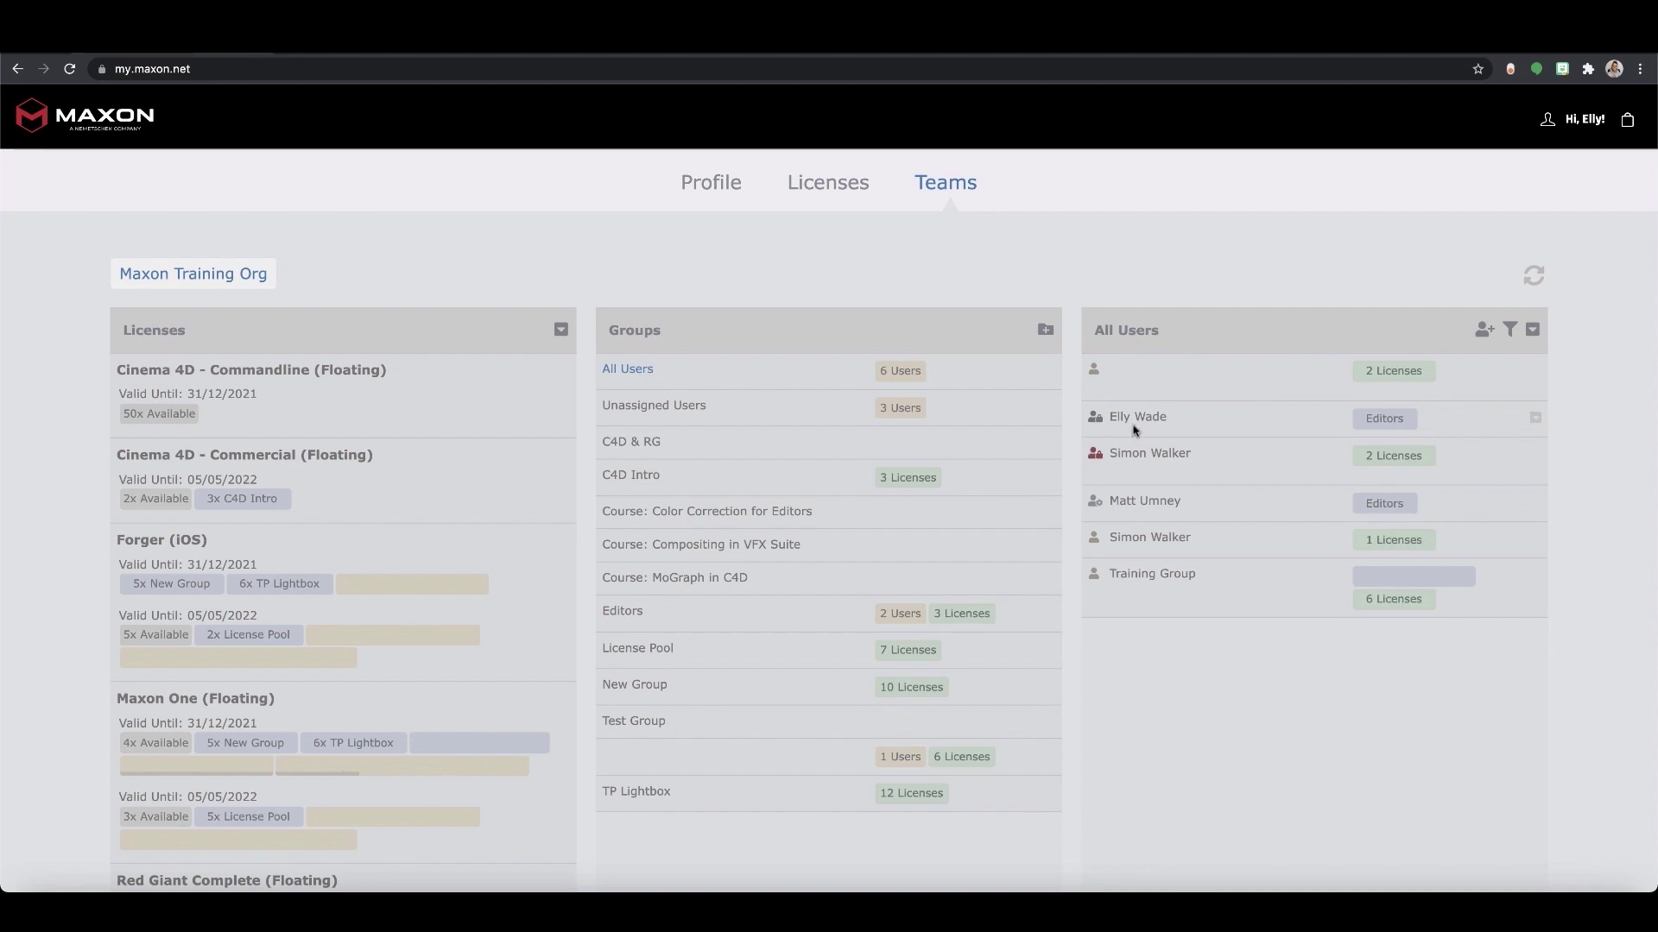
{"action": "left_click_drag", "start_coordinate": [1139, 422], "coordinate": [688, 725]}
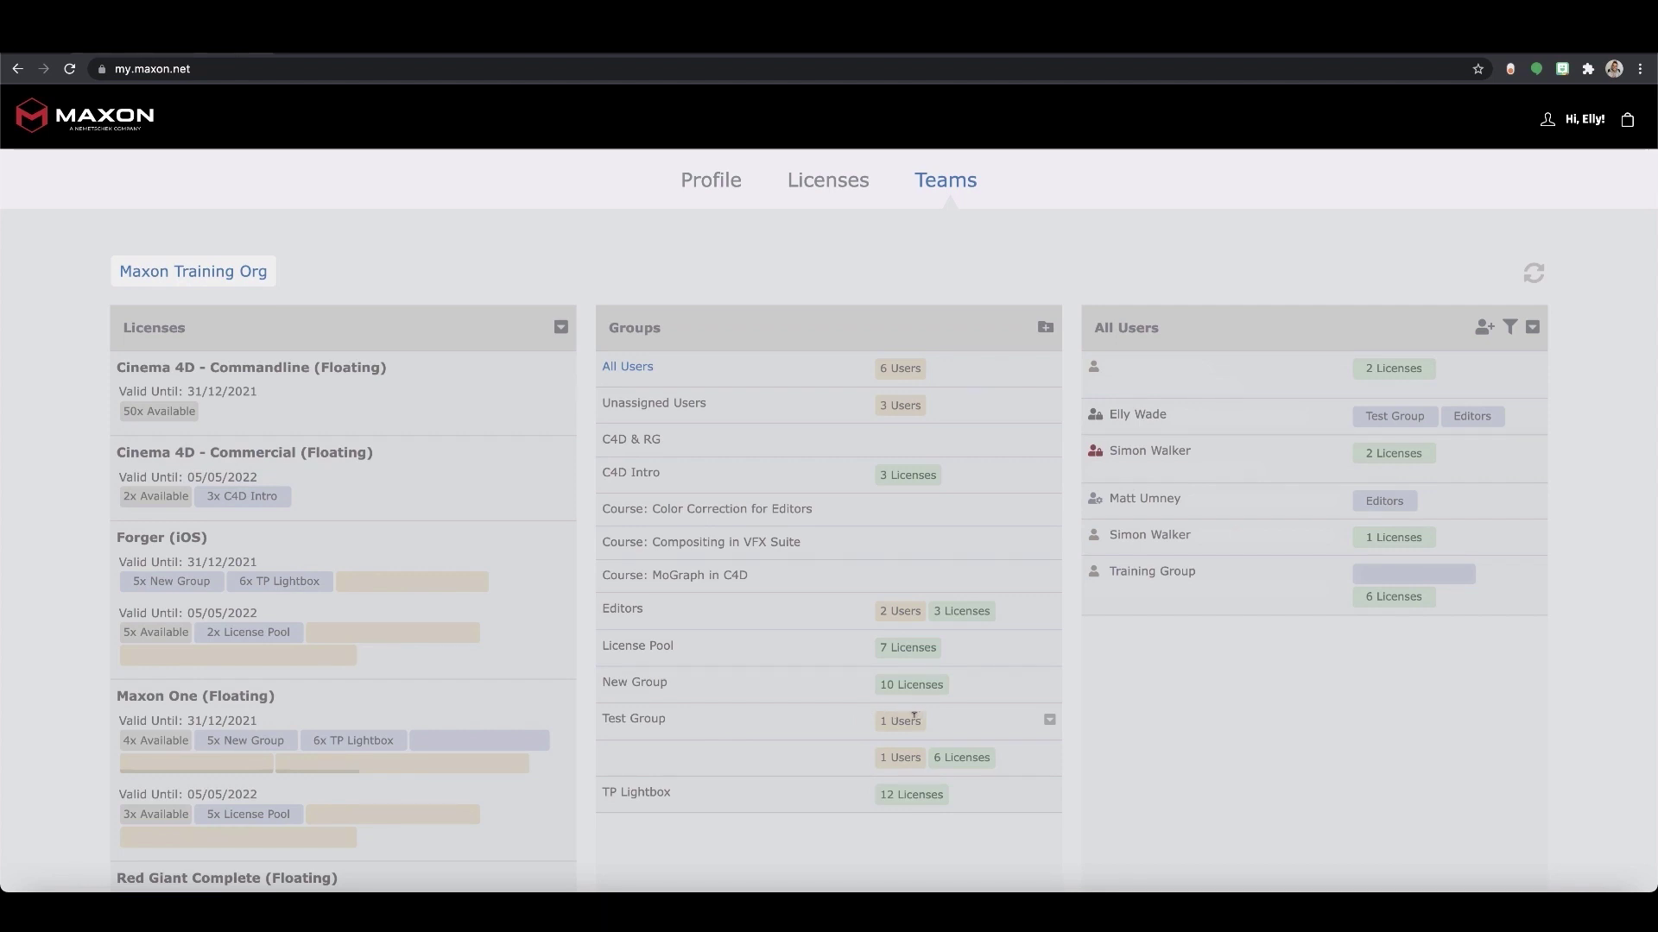
{"action": "left_click", "coordinate": [697, 721]}
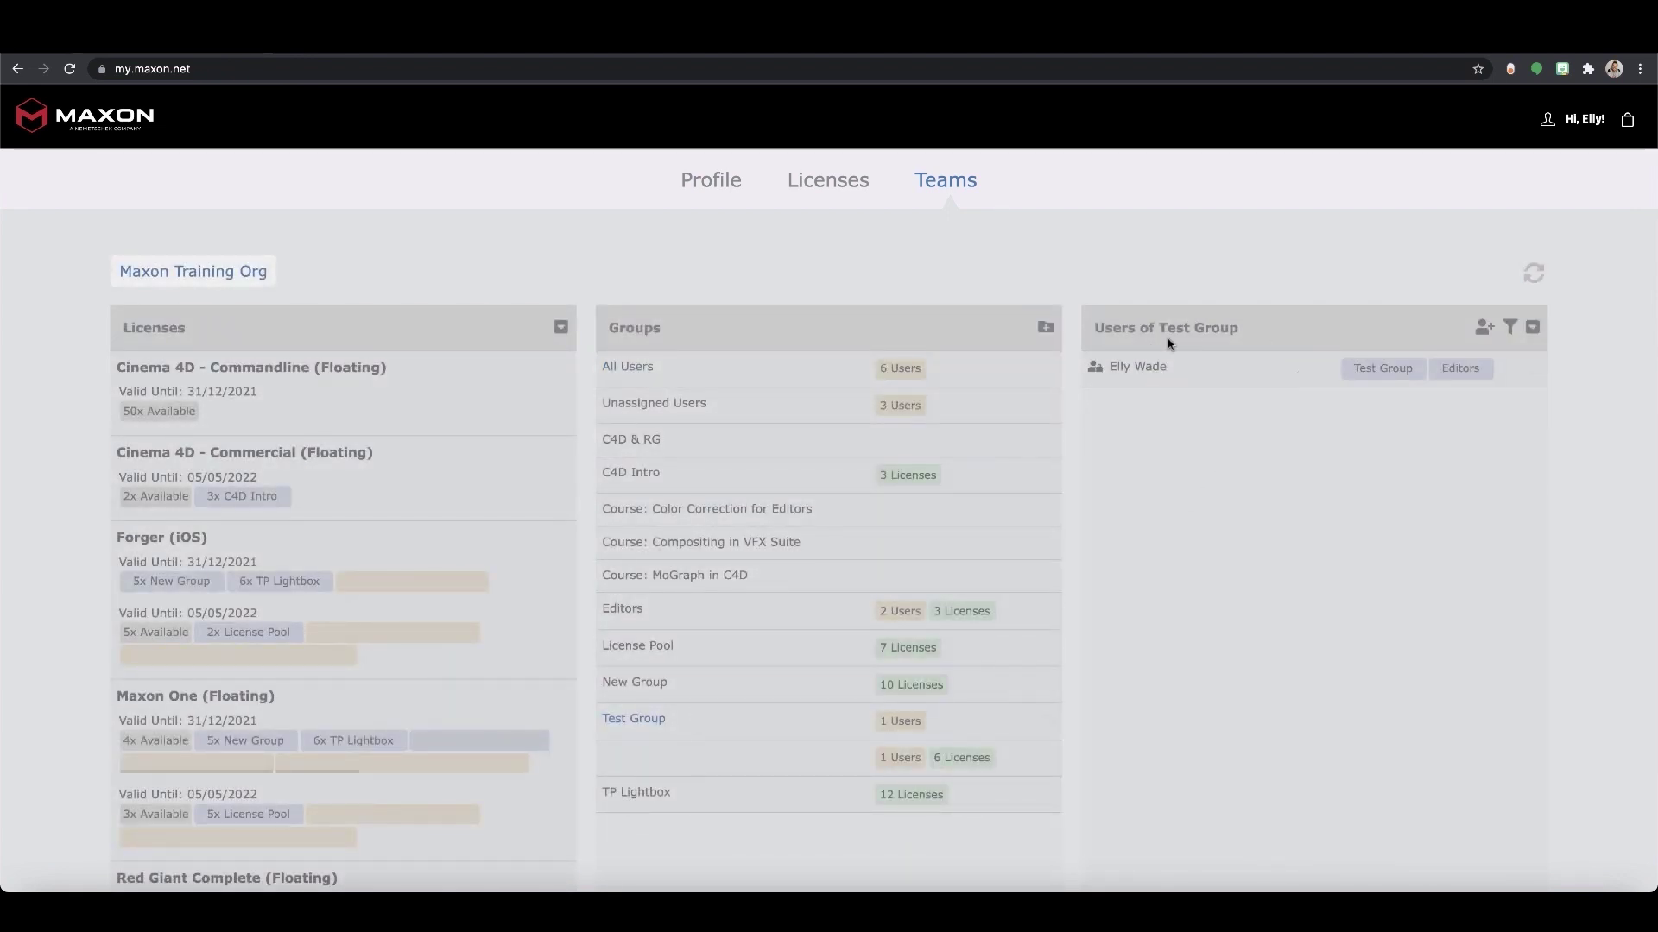
{"action": "mouse_move", "coordinate": [1389, 366]}
{"action": "left_click", "coordinate": [1420, 369]}
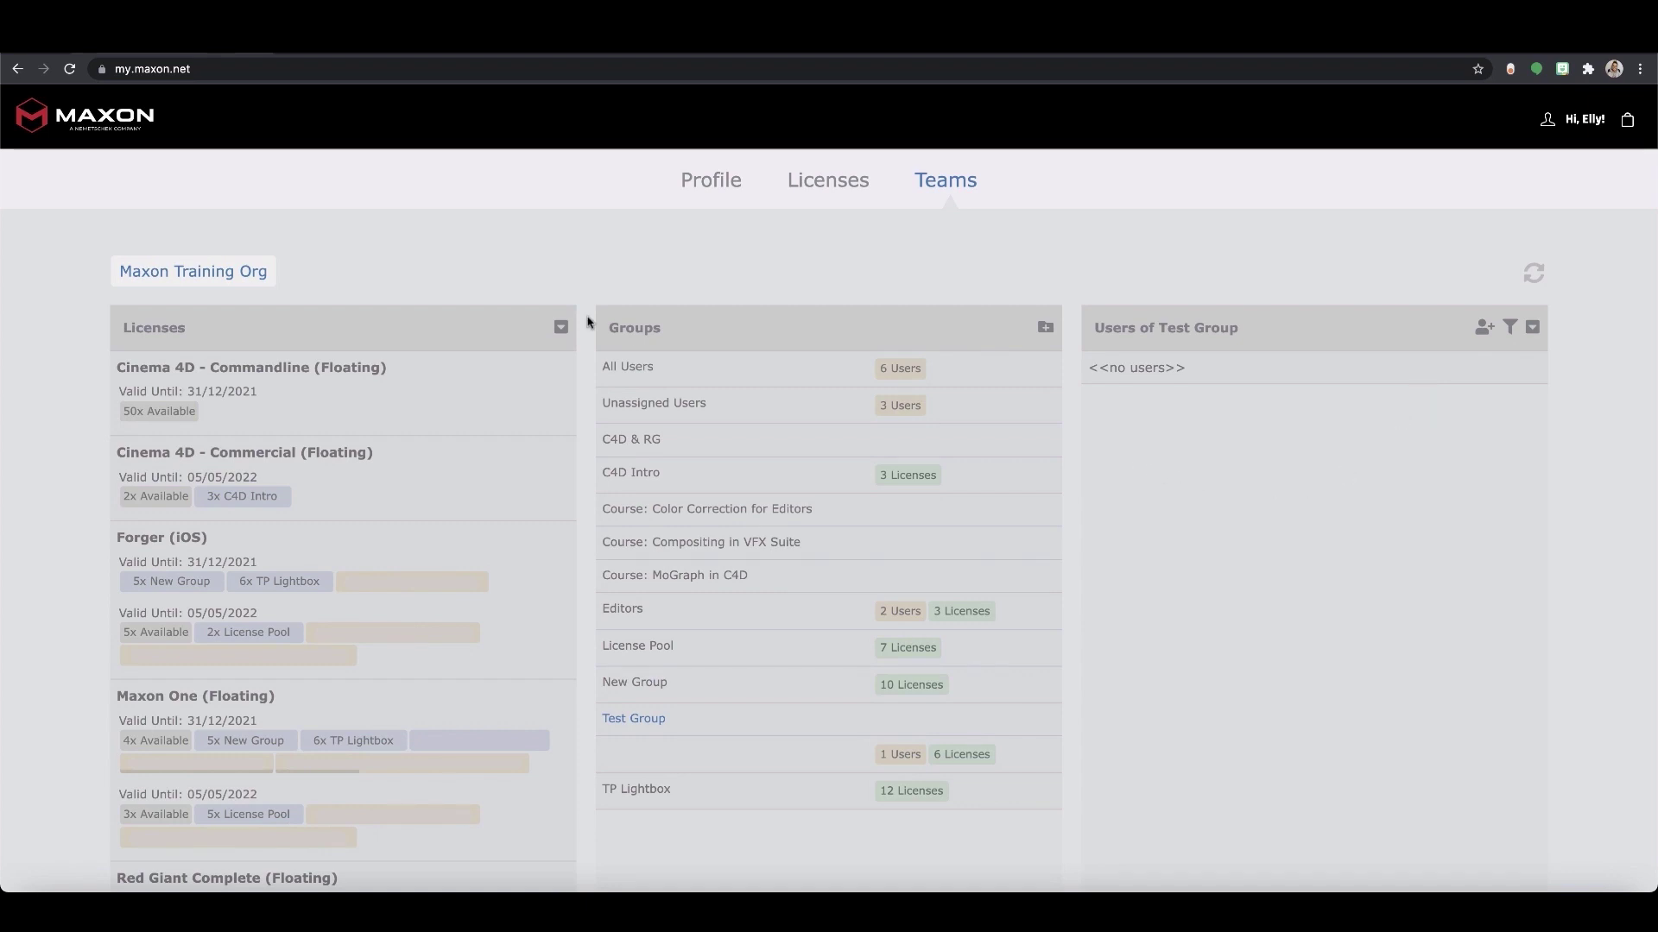
{"action": "left_click", "coordinate": [616, 362]}
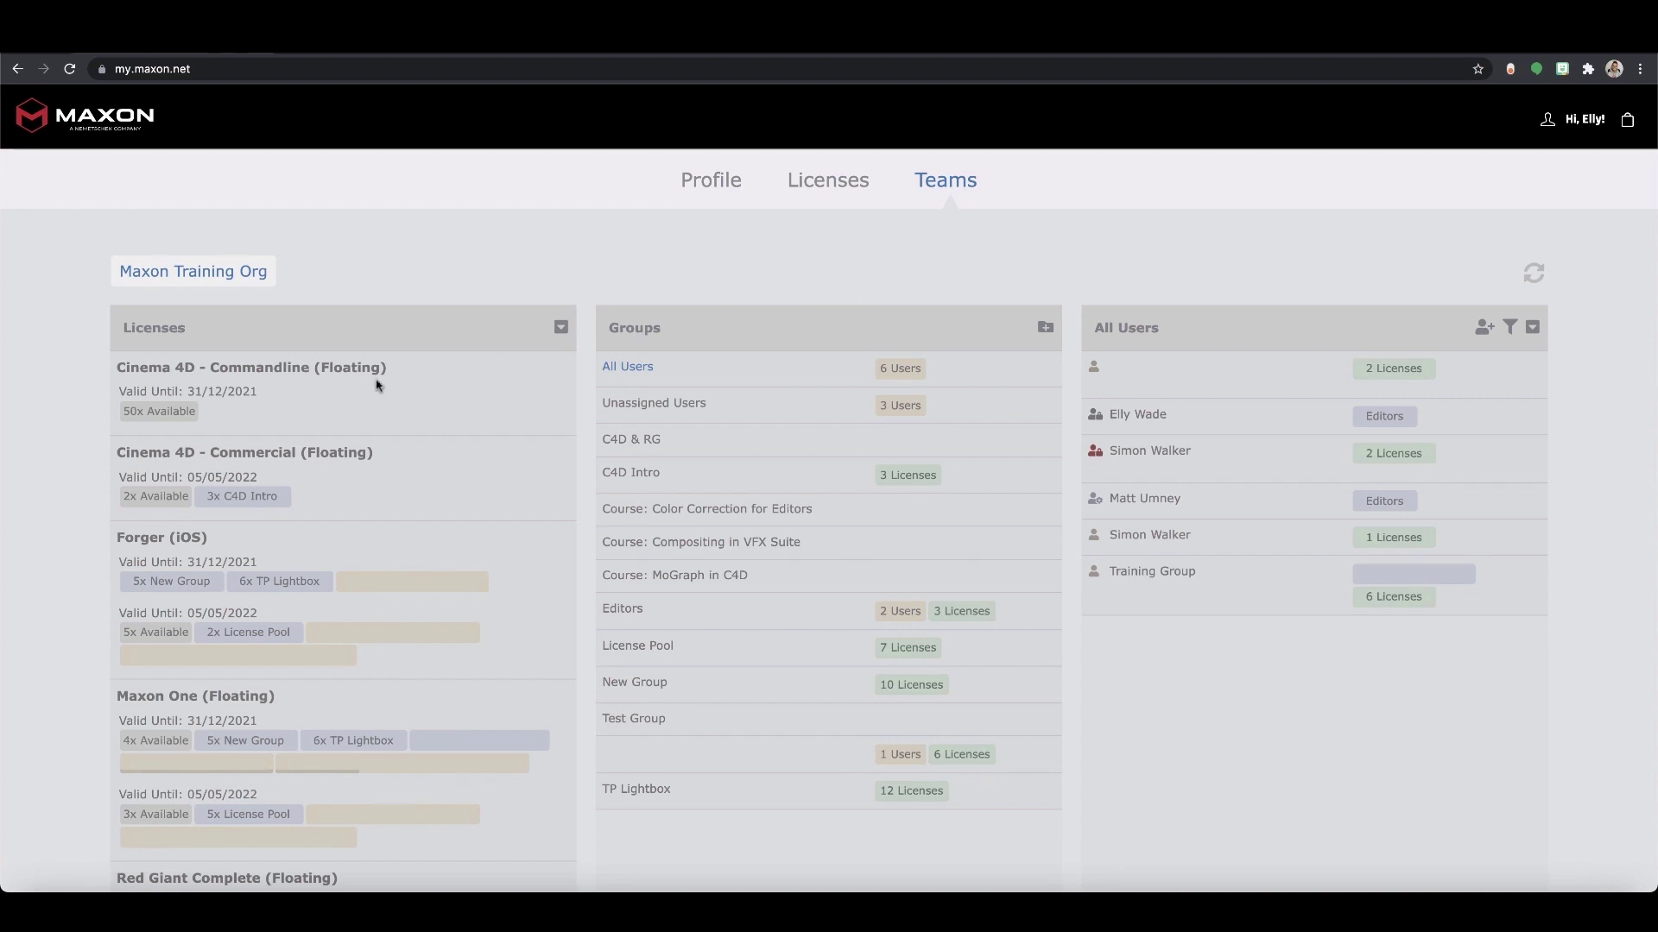
{"action": "left_click_drag", "start_coordinate": [161, 500], "coordinate": [660, 716]}
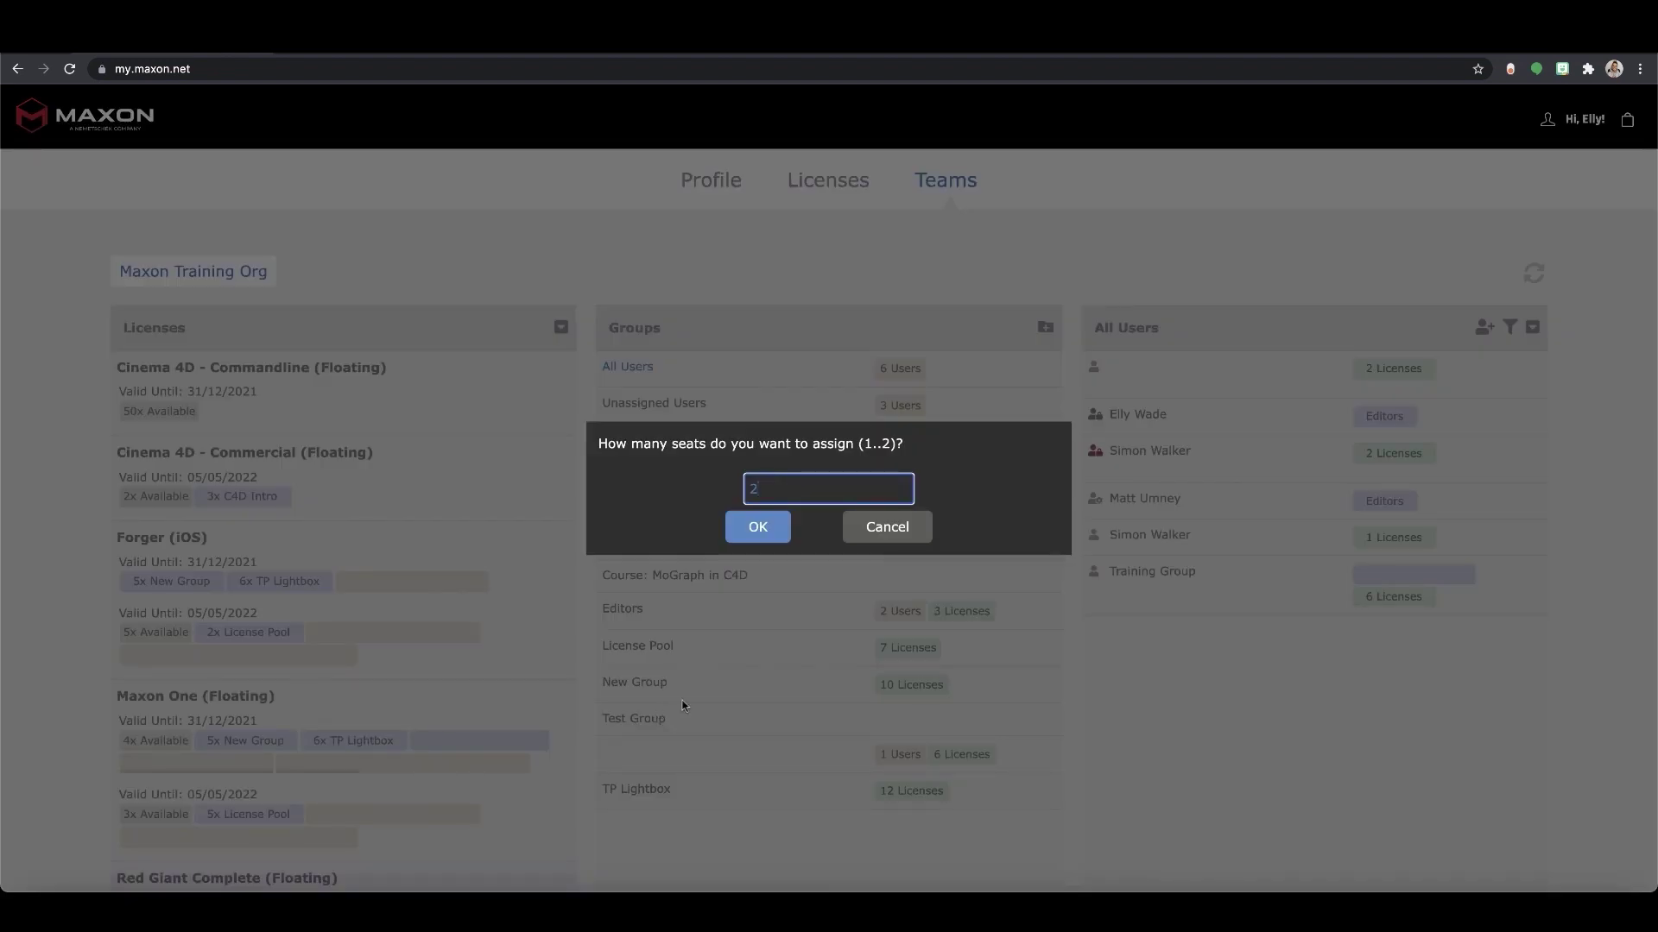
{"action": "left_click", "coordinate": [888, 528]}
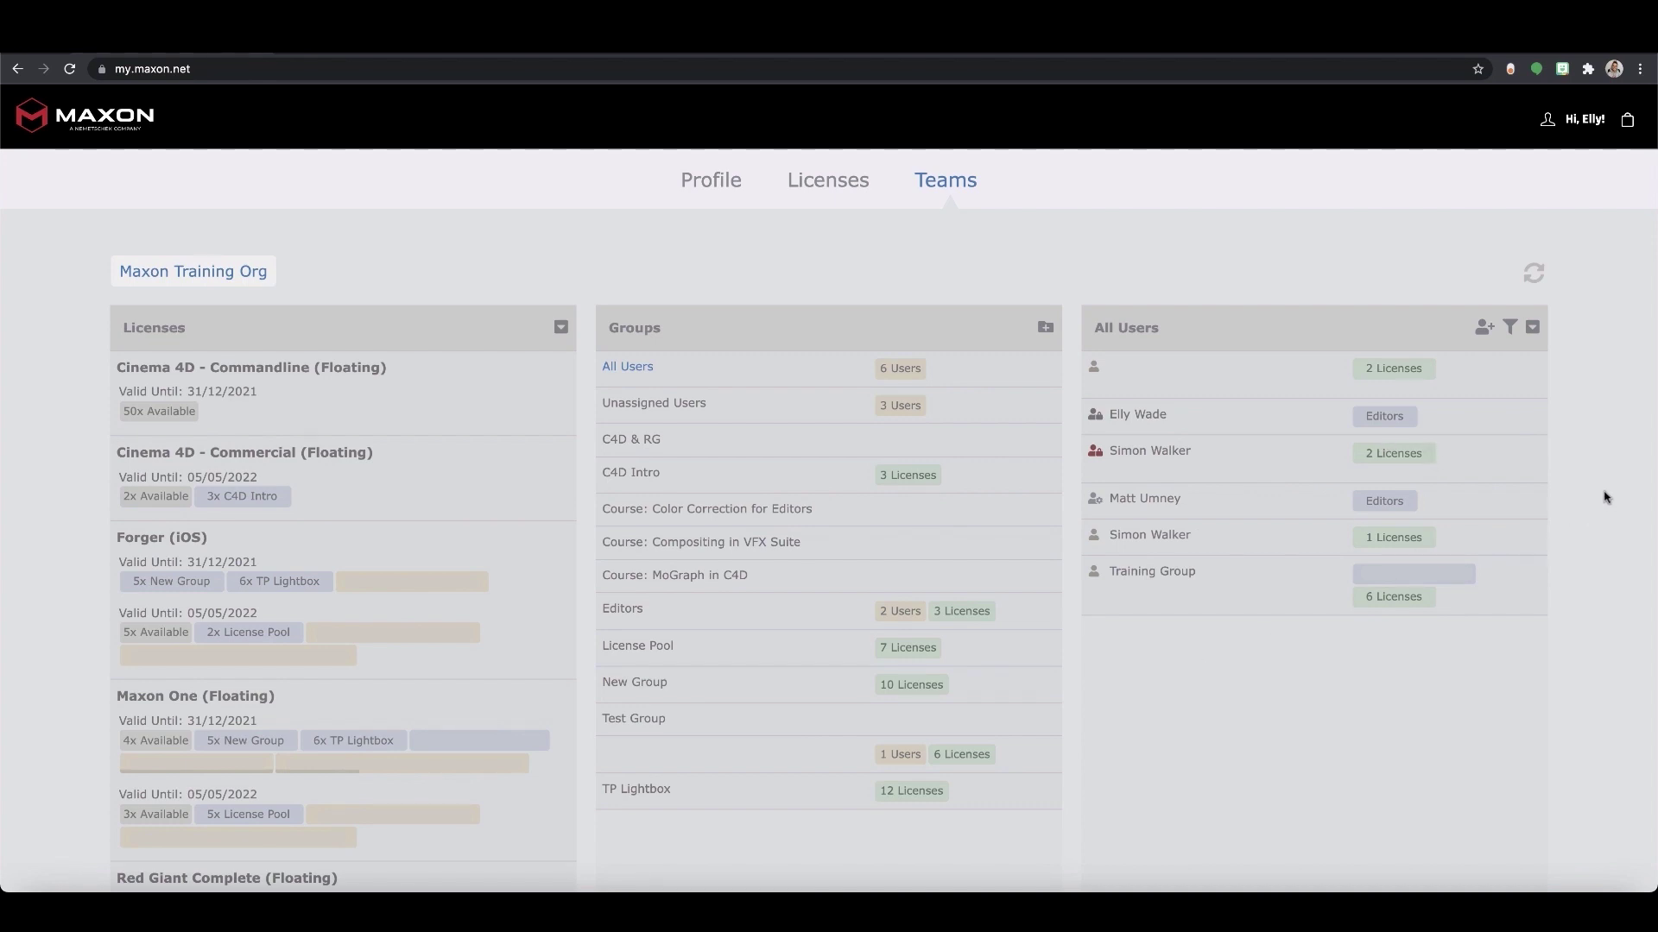
{"action": "left_click", "coordinate": [1535, 418]}
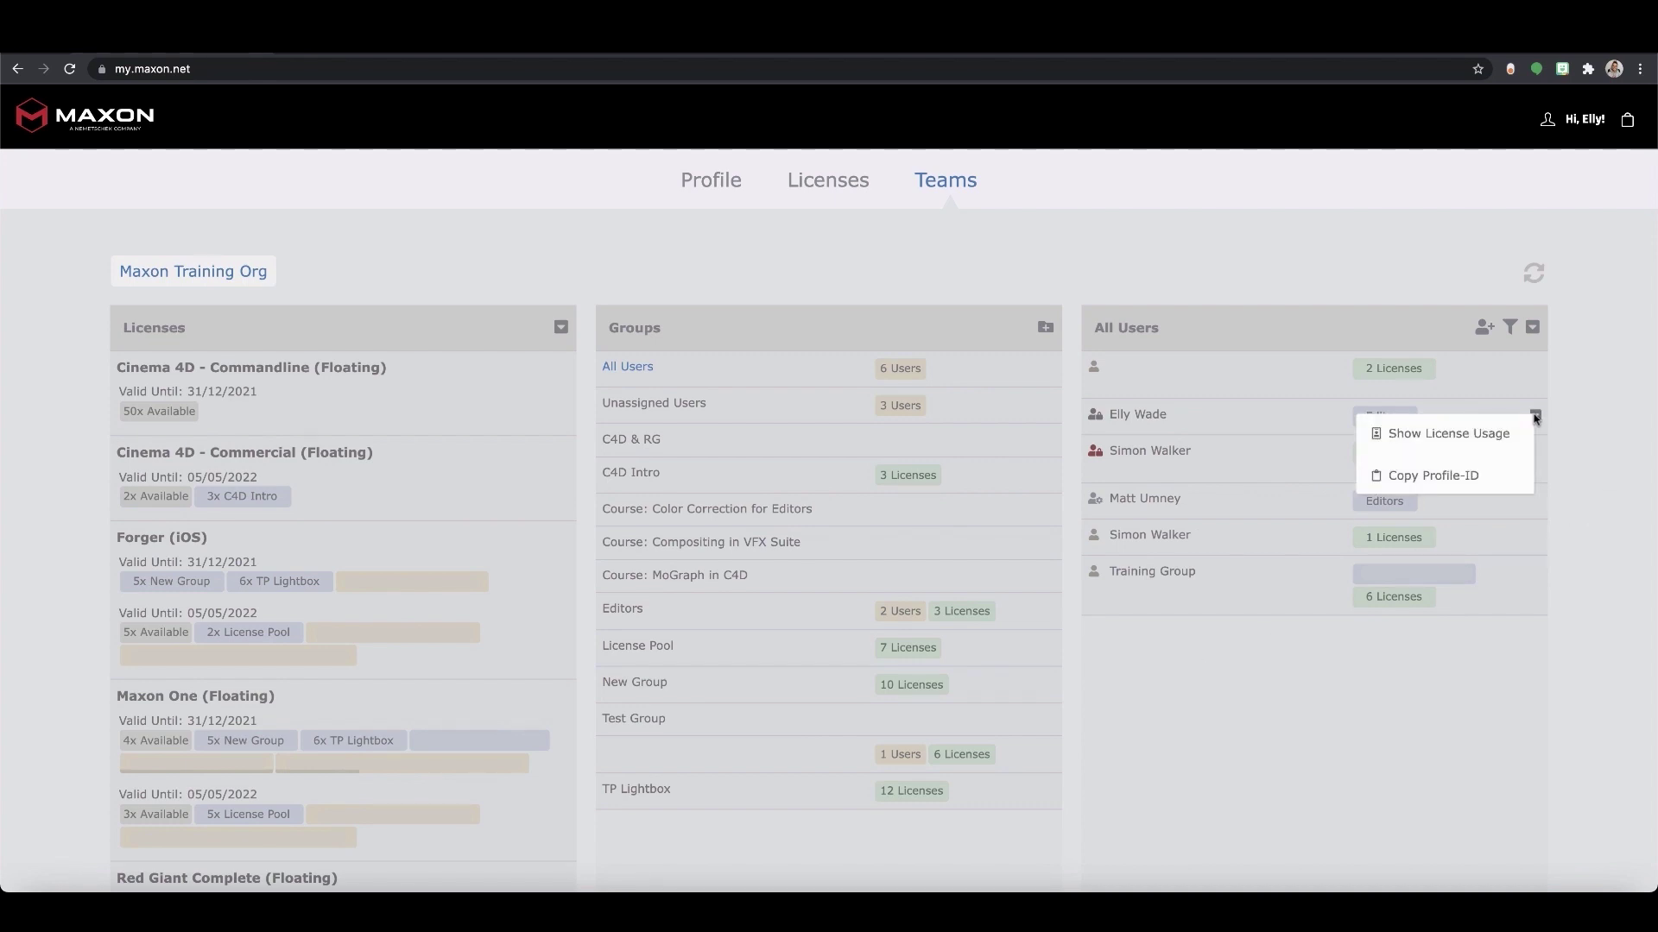
{"action": "left_click", "coordinate": [1457, 434]}
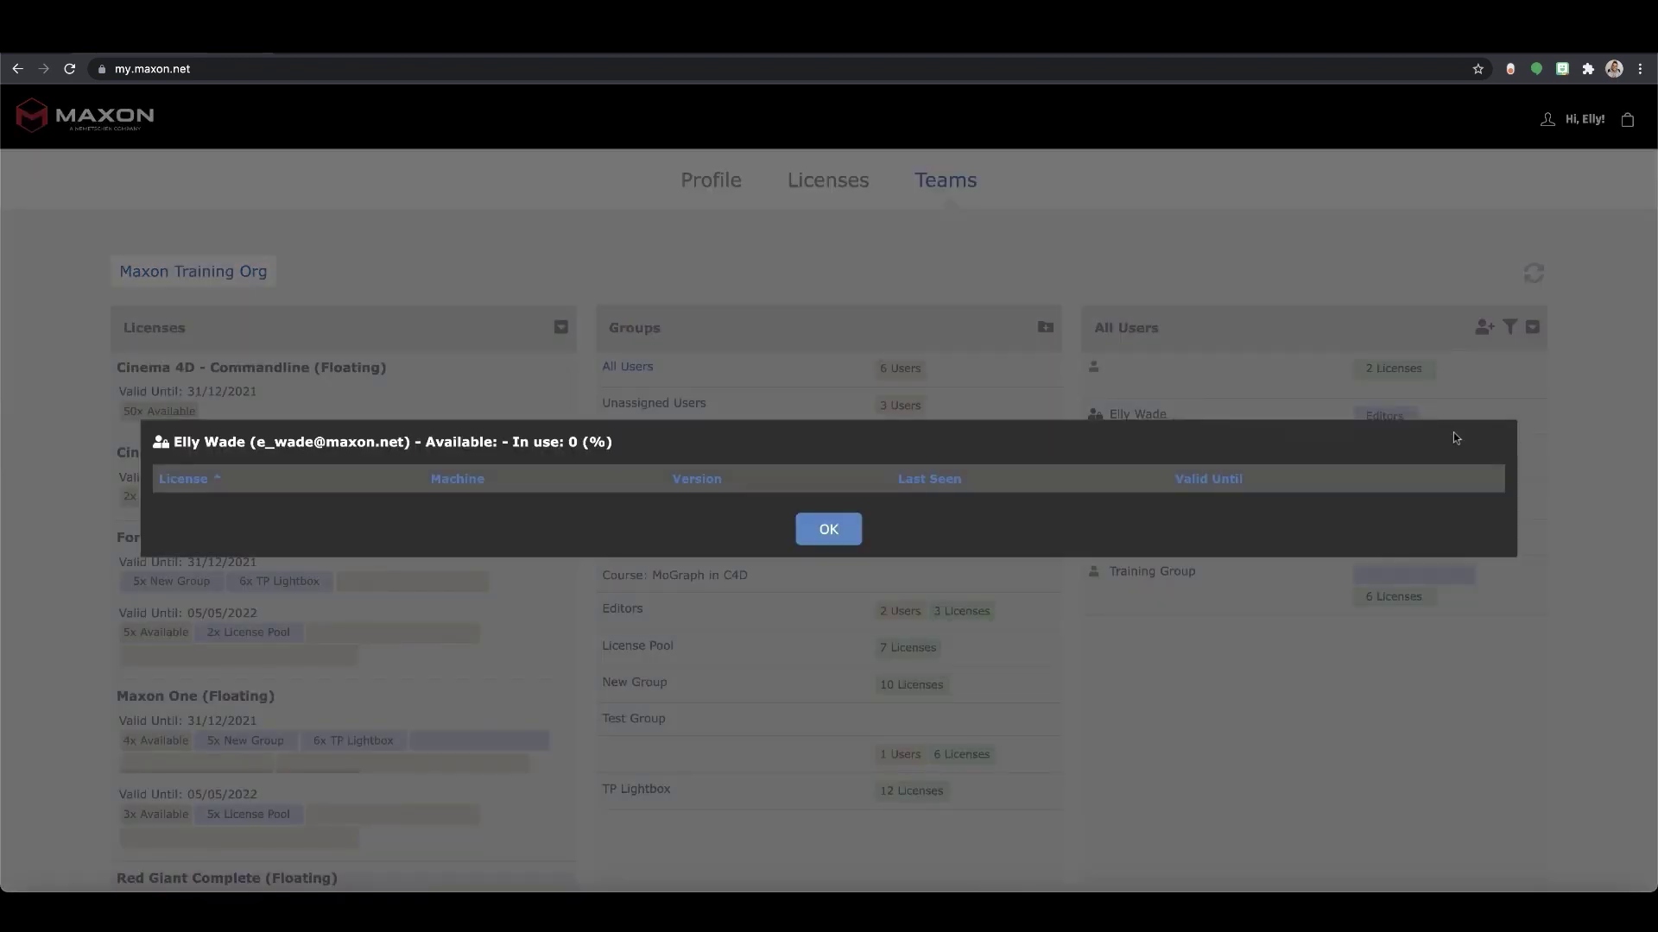
{"action": "left_click", "coordinate": [826, 533]}
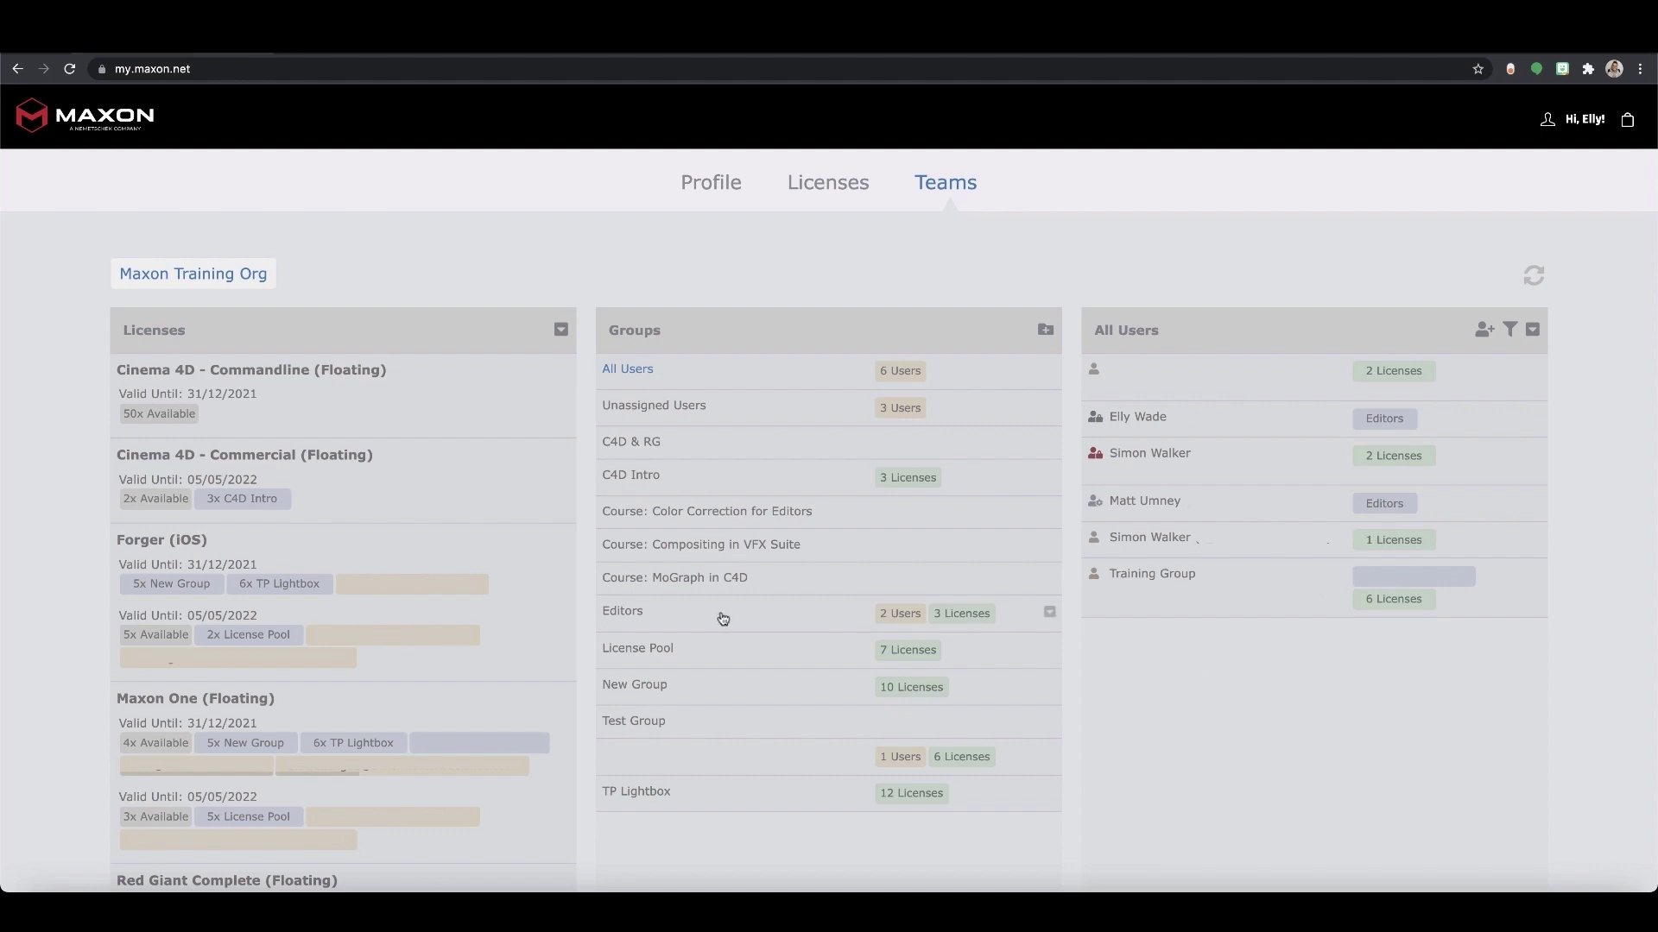
{"action": "left_click", "coordinate": [1051, 613]}
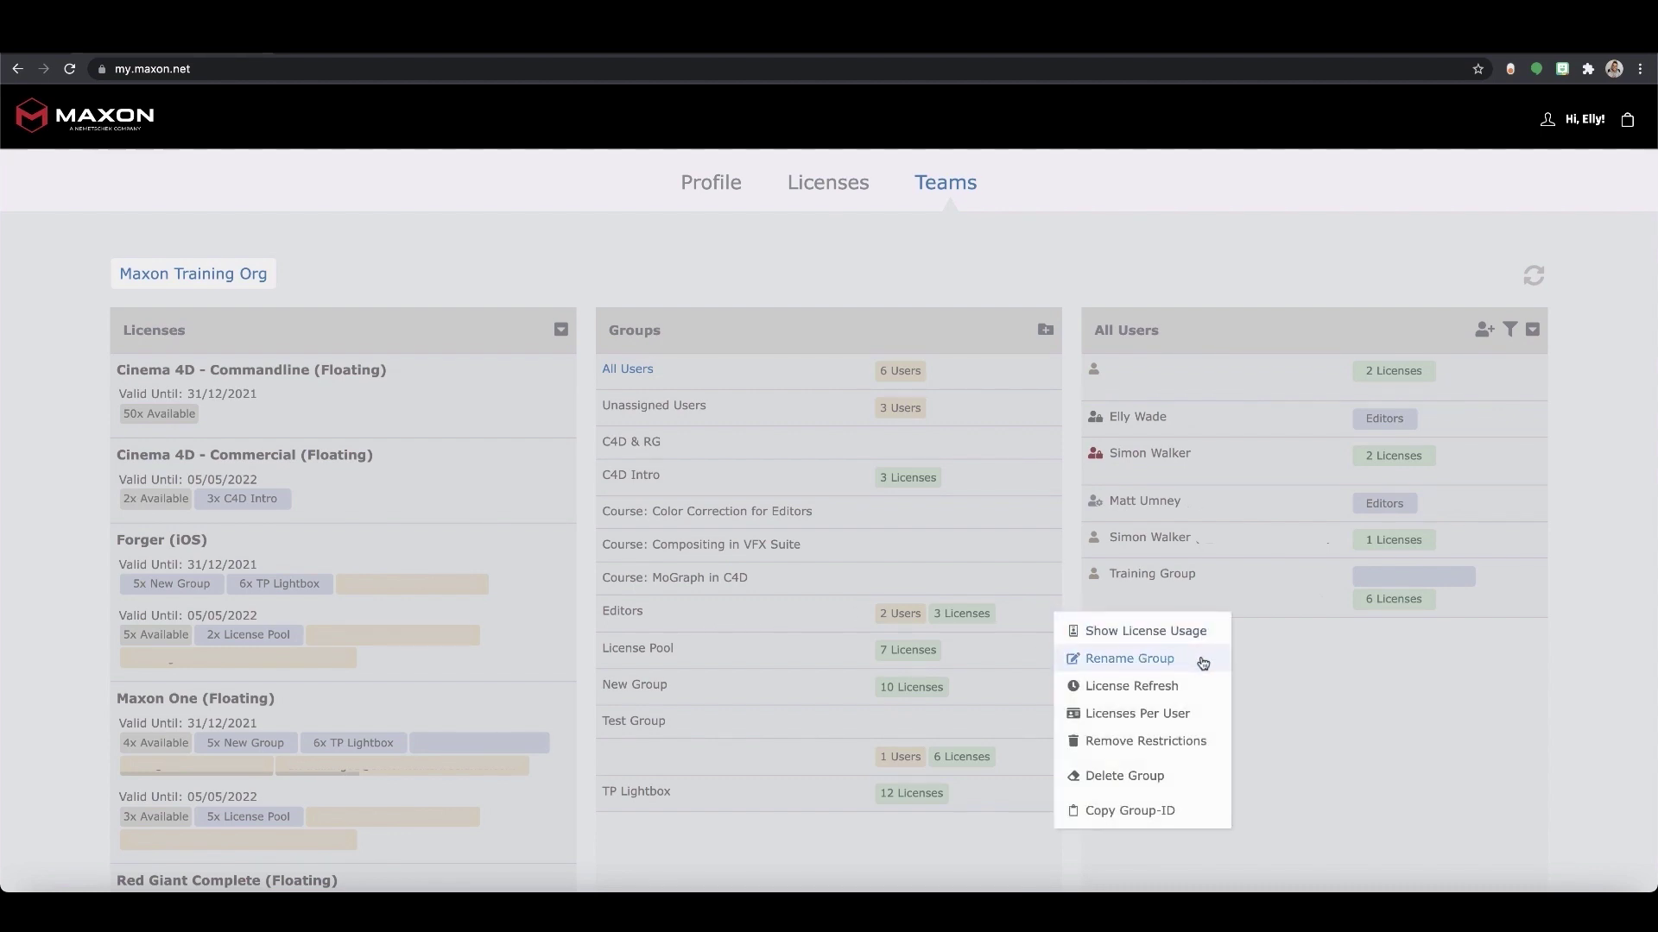
{"action": "left_click", "coordinate": [1198, 715]}
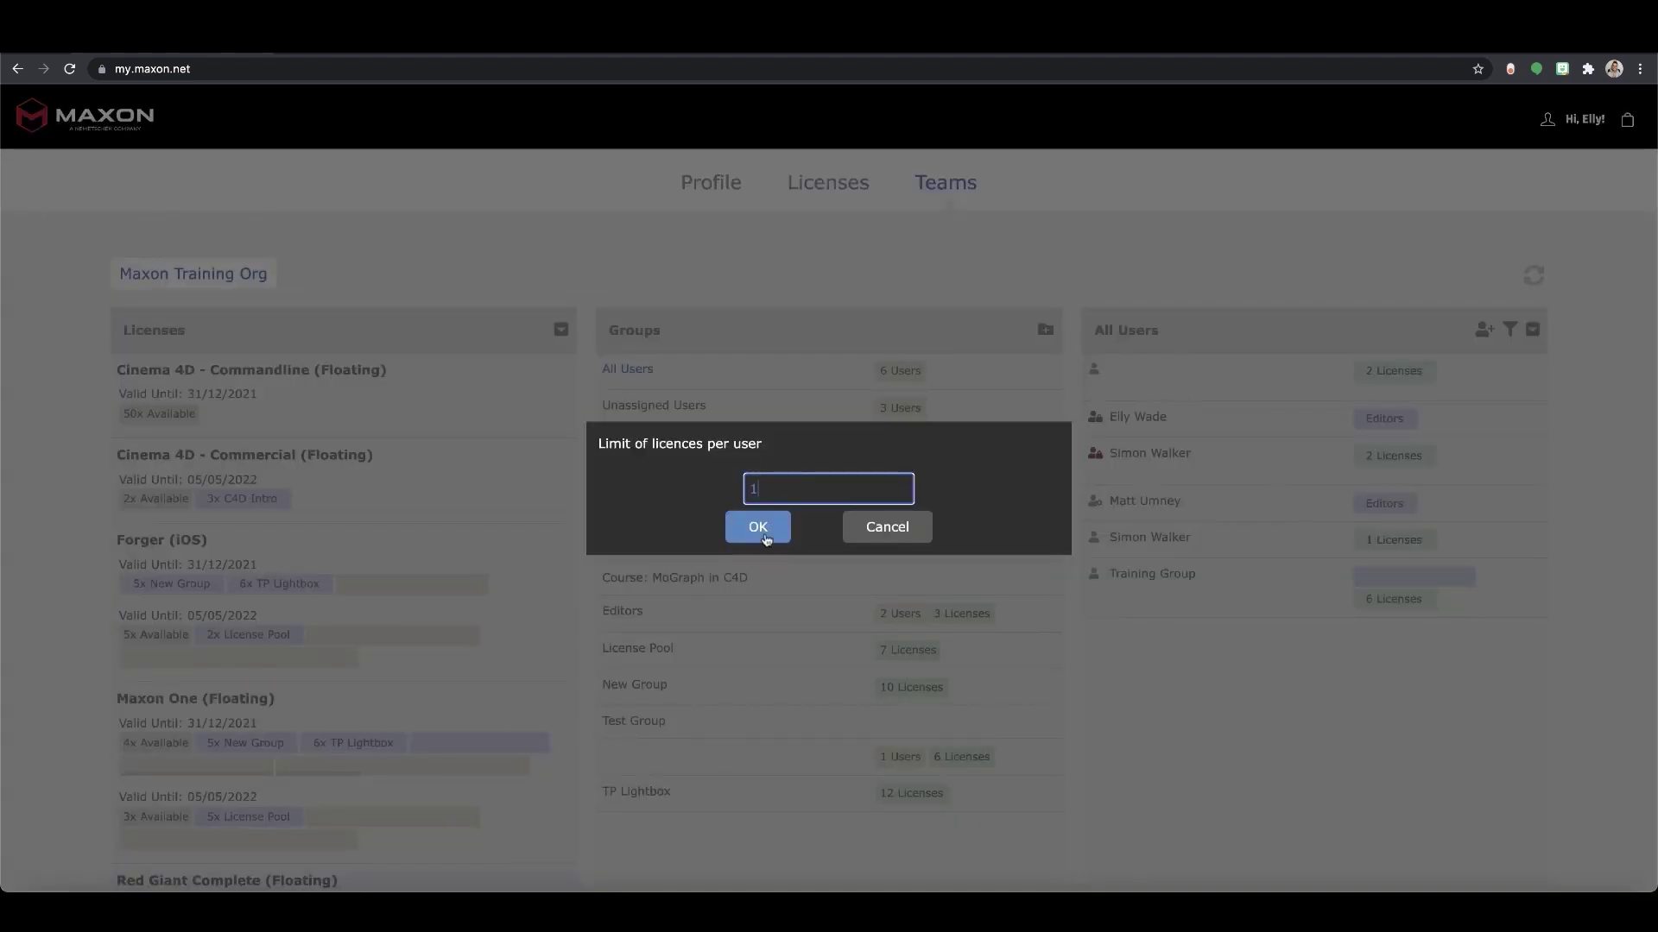
{"action": "left_click", "coordinate": [900, 533]}
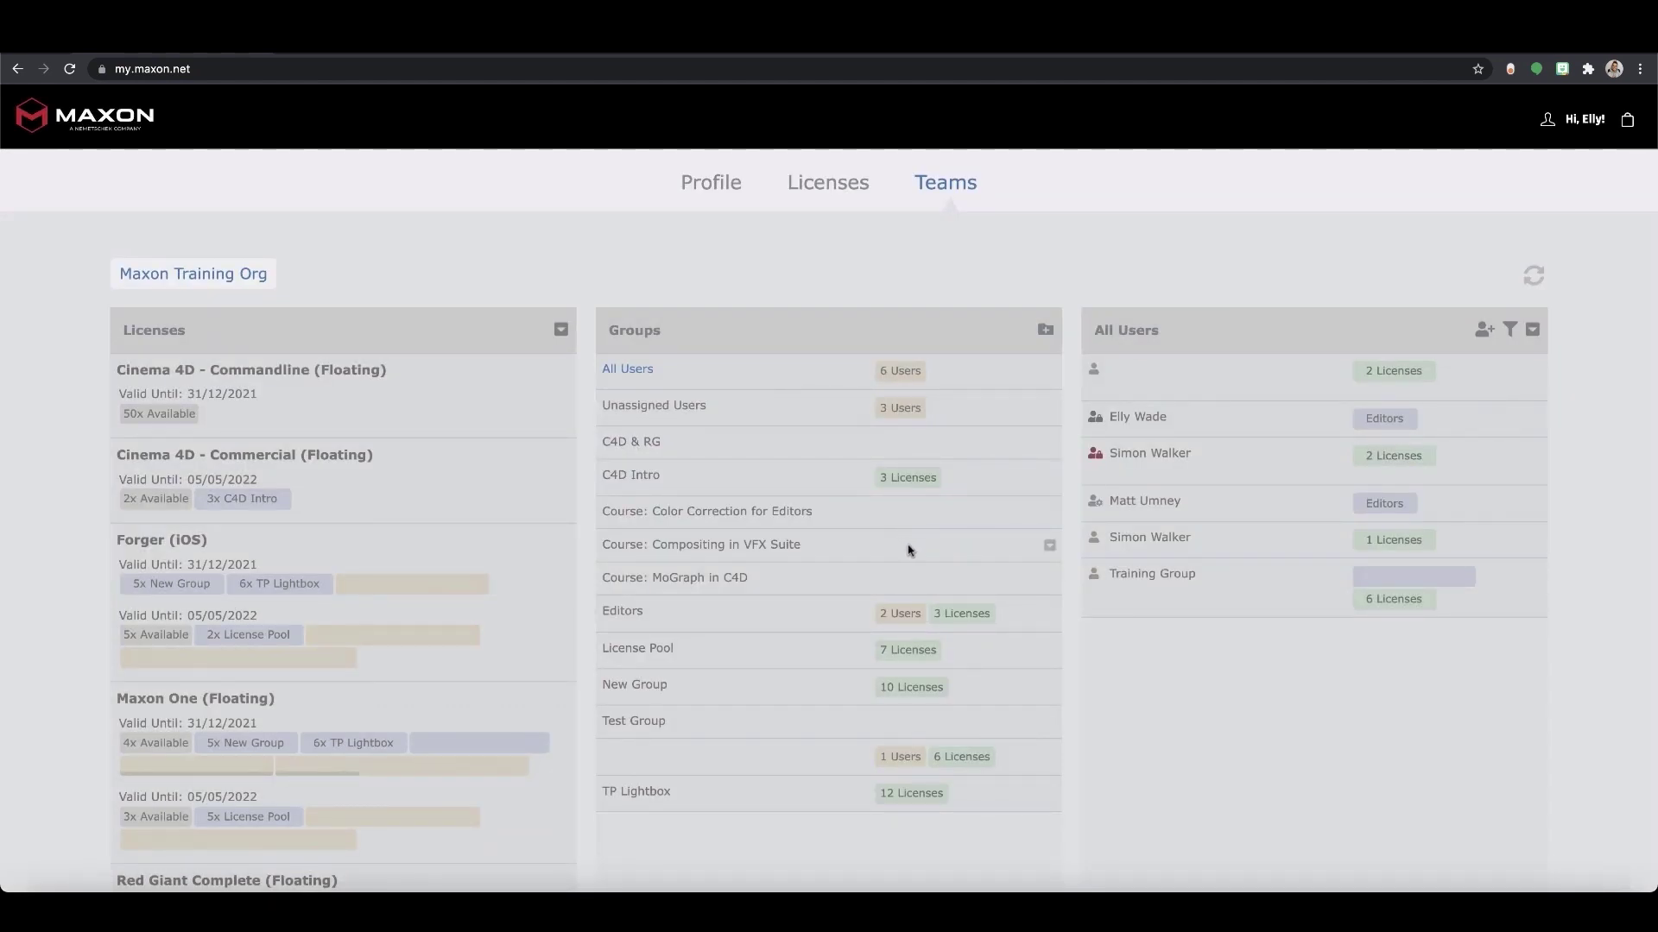
{"action": "mouse_move", "coordinate": [1029, 622]}
{"action": "left_click", "coordinate": [1050, 614]}
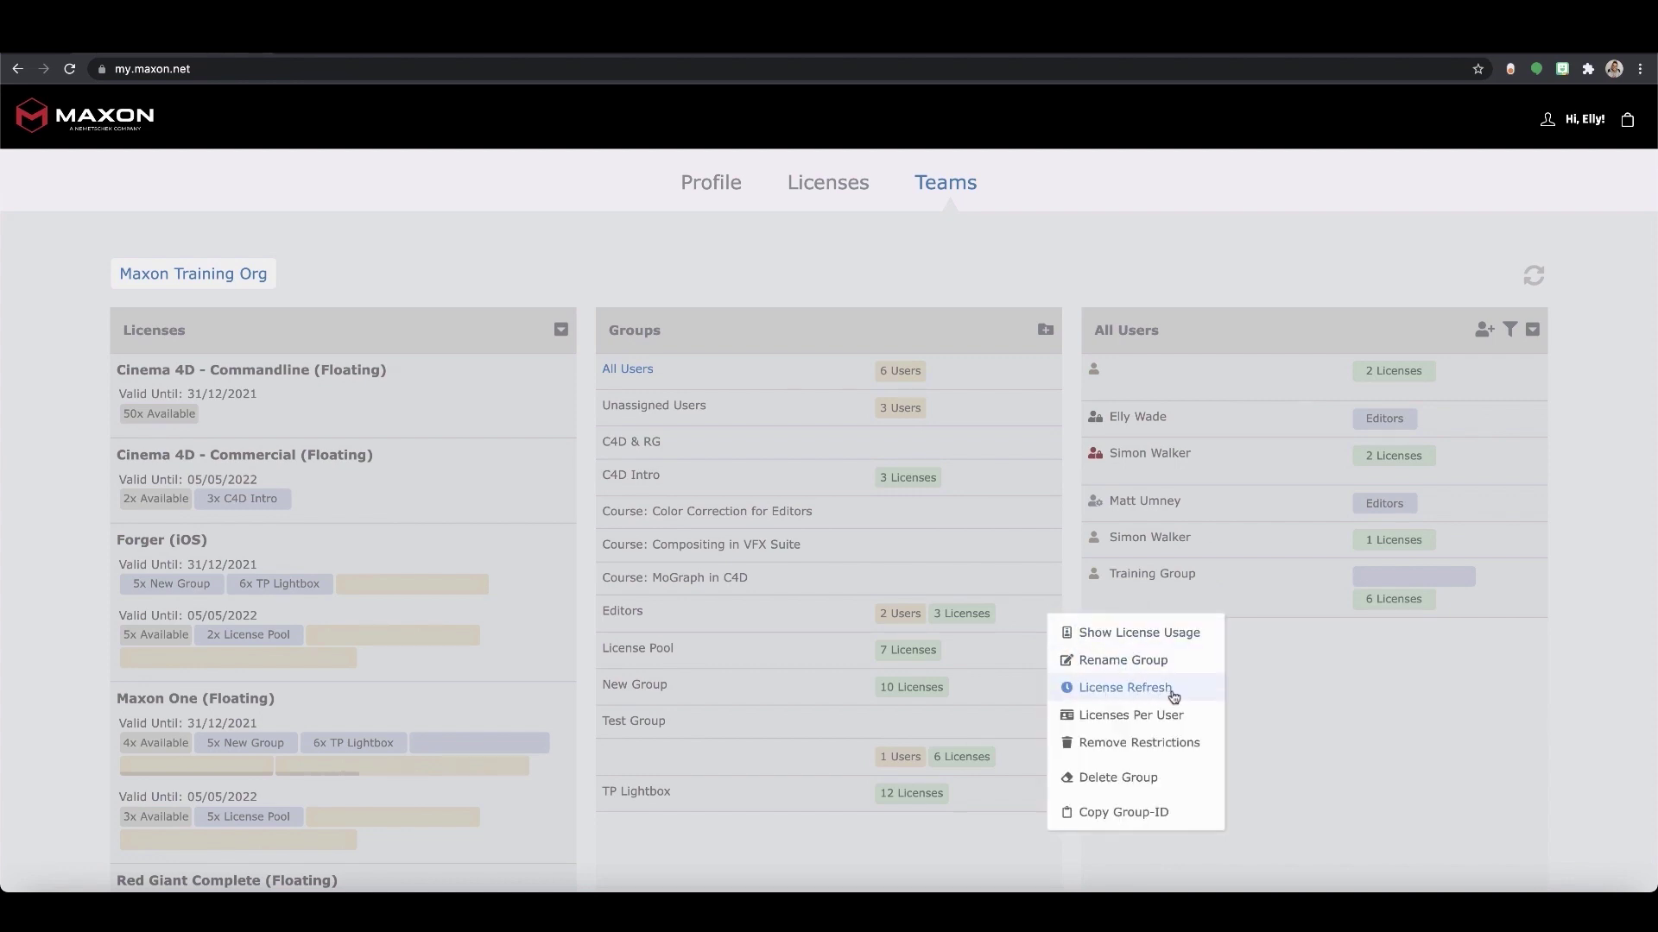
{"action": "left_click", "coordinate": [1125, 688]}
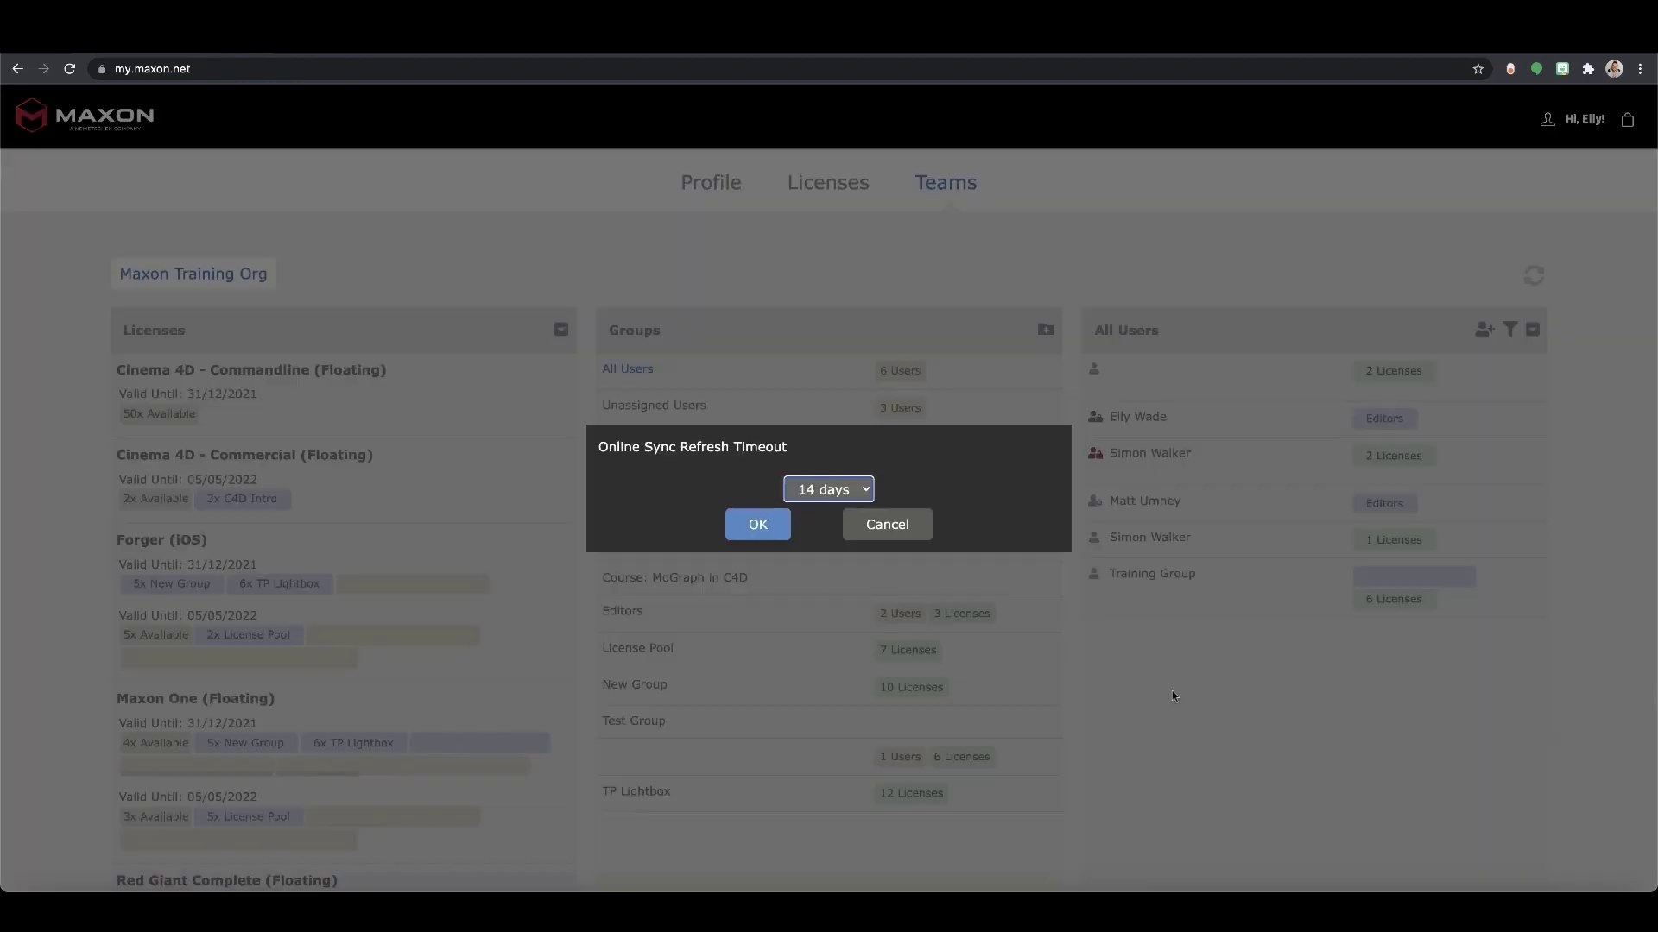
{"action": "left_click", "coordinate": [867, 490]}
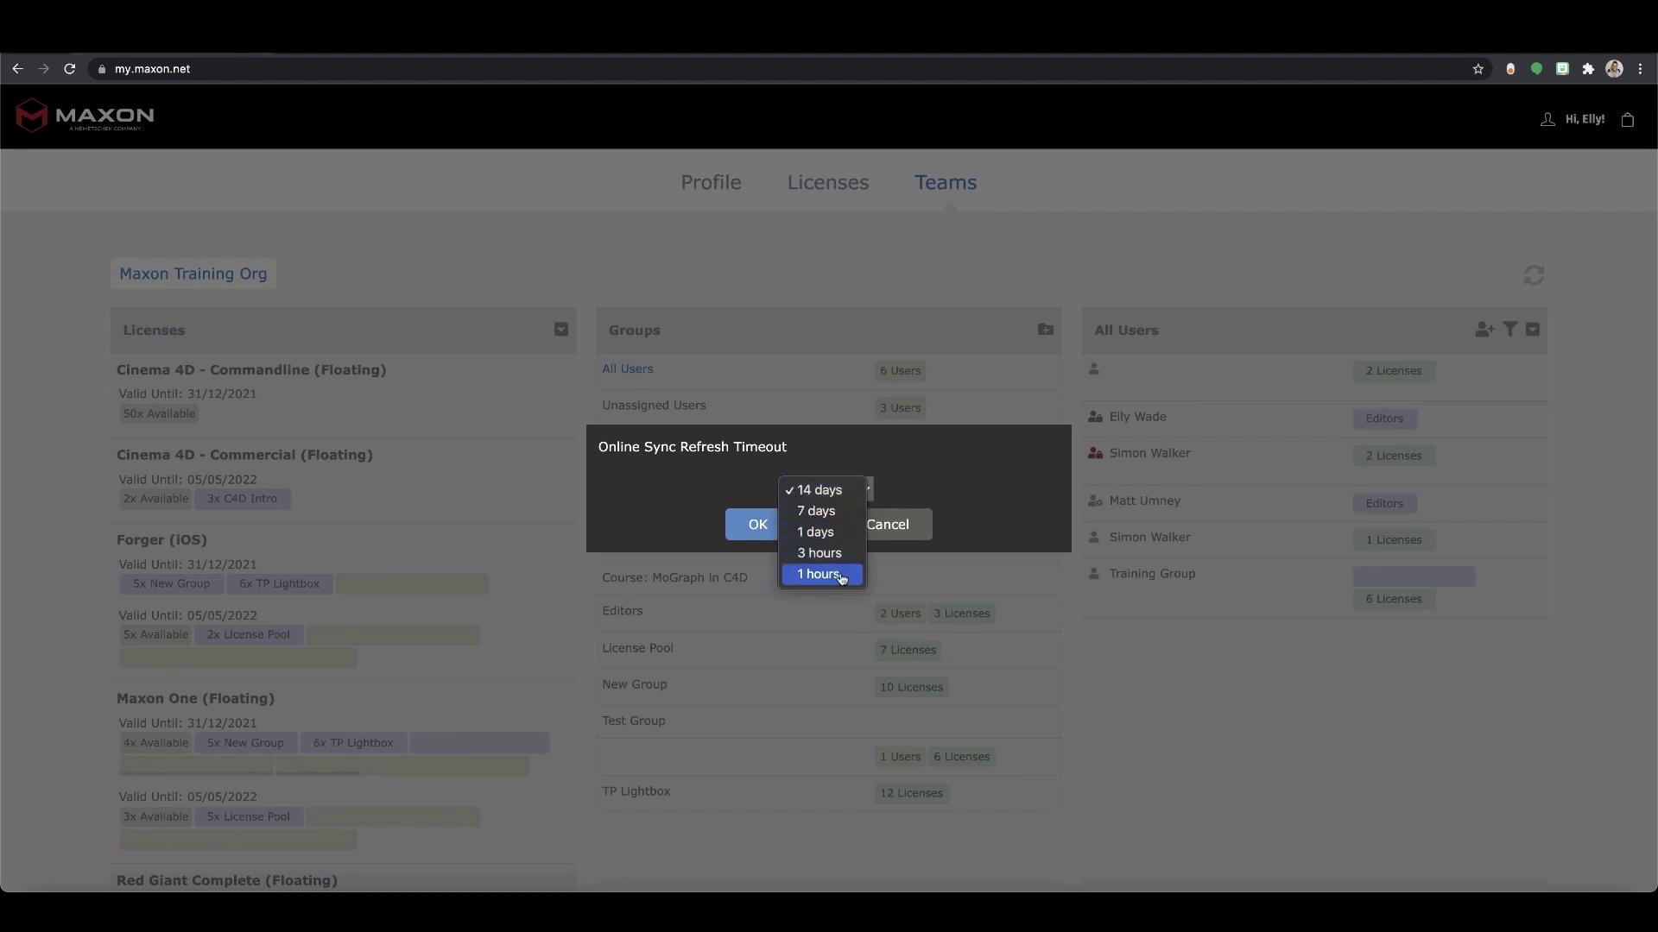
{"action": "left_click", "coordinate": [961, 475]}
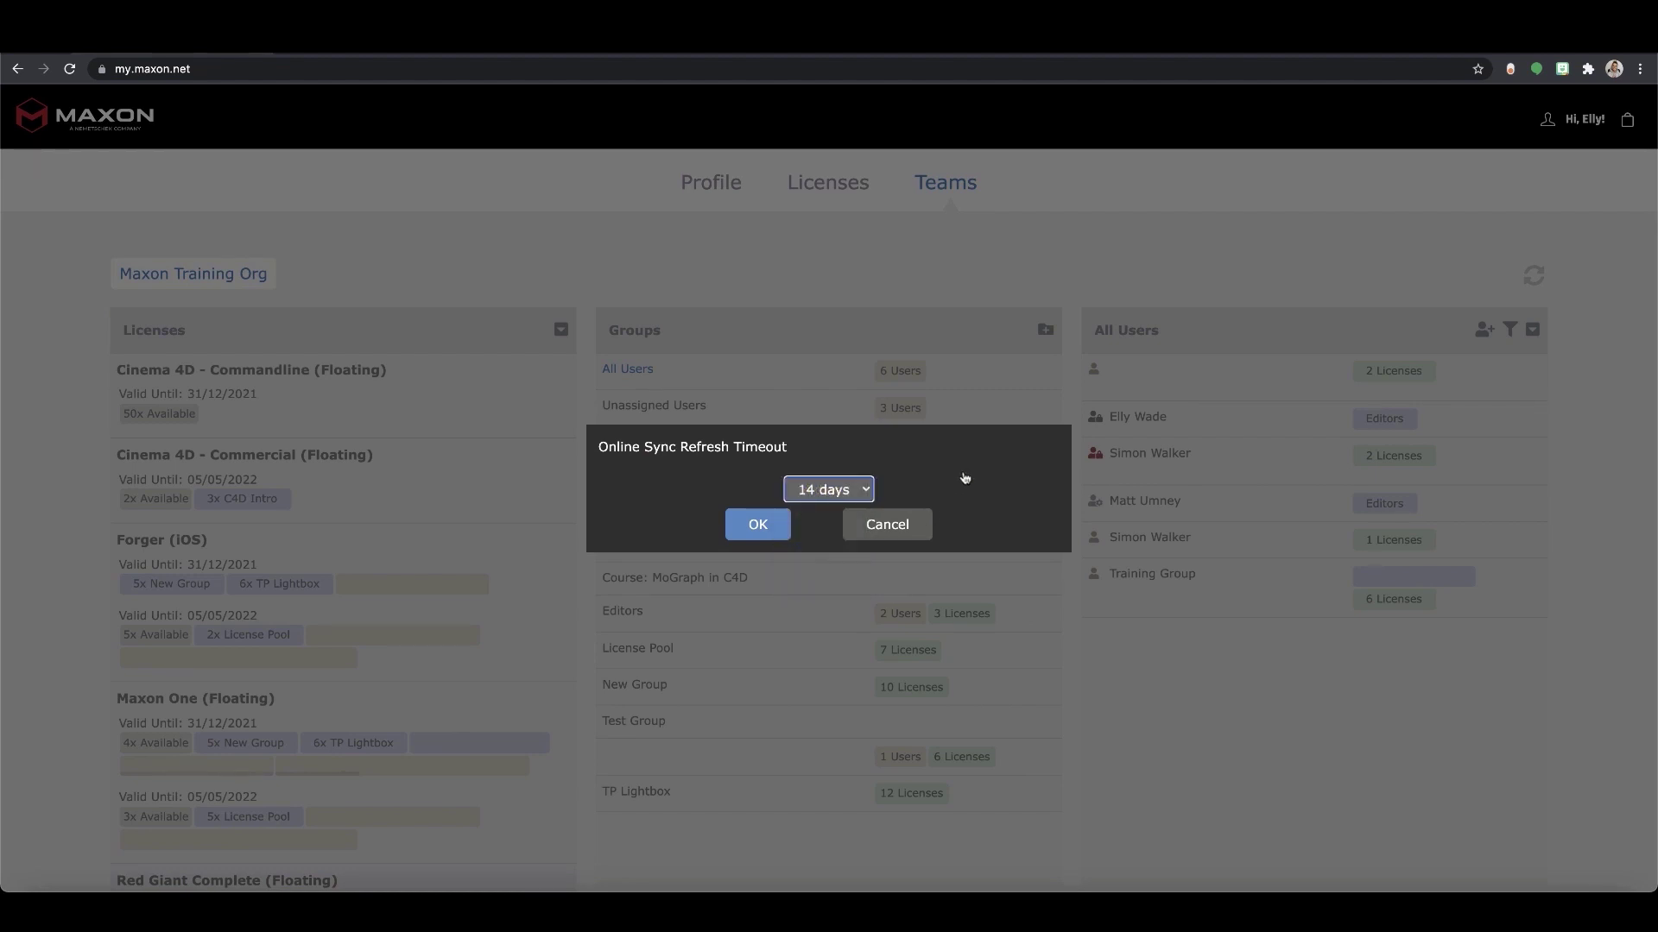
{"action": "left_click", "coordinate": [887, 525]}
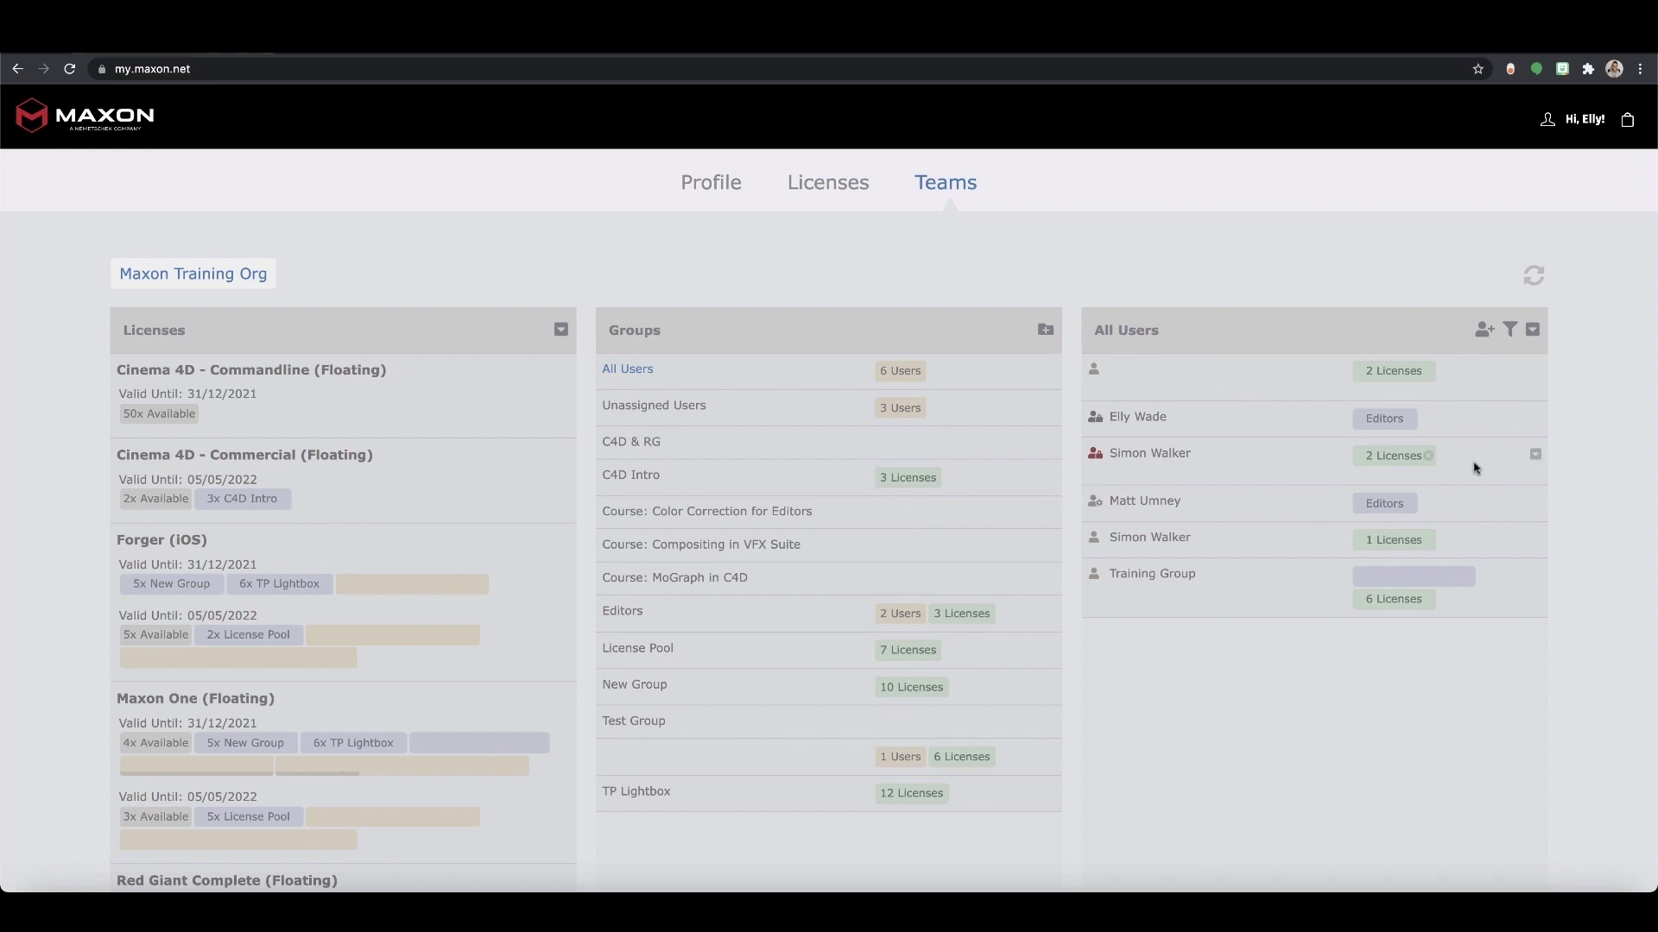
Open a team member's options showing Make Admin and Remove from Team, then dismiss them
{"action": "left_click", "coordinate": [1535, 541]}
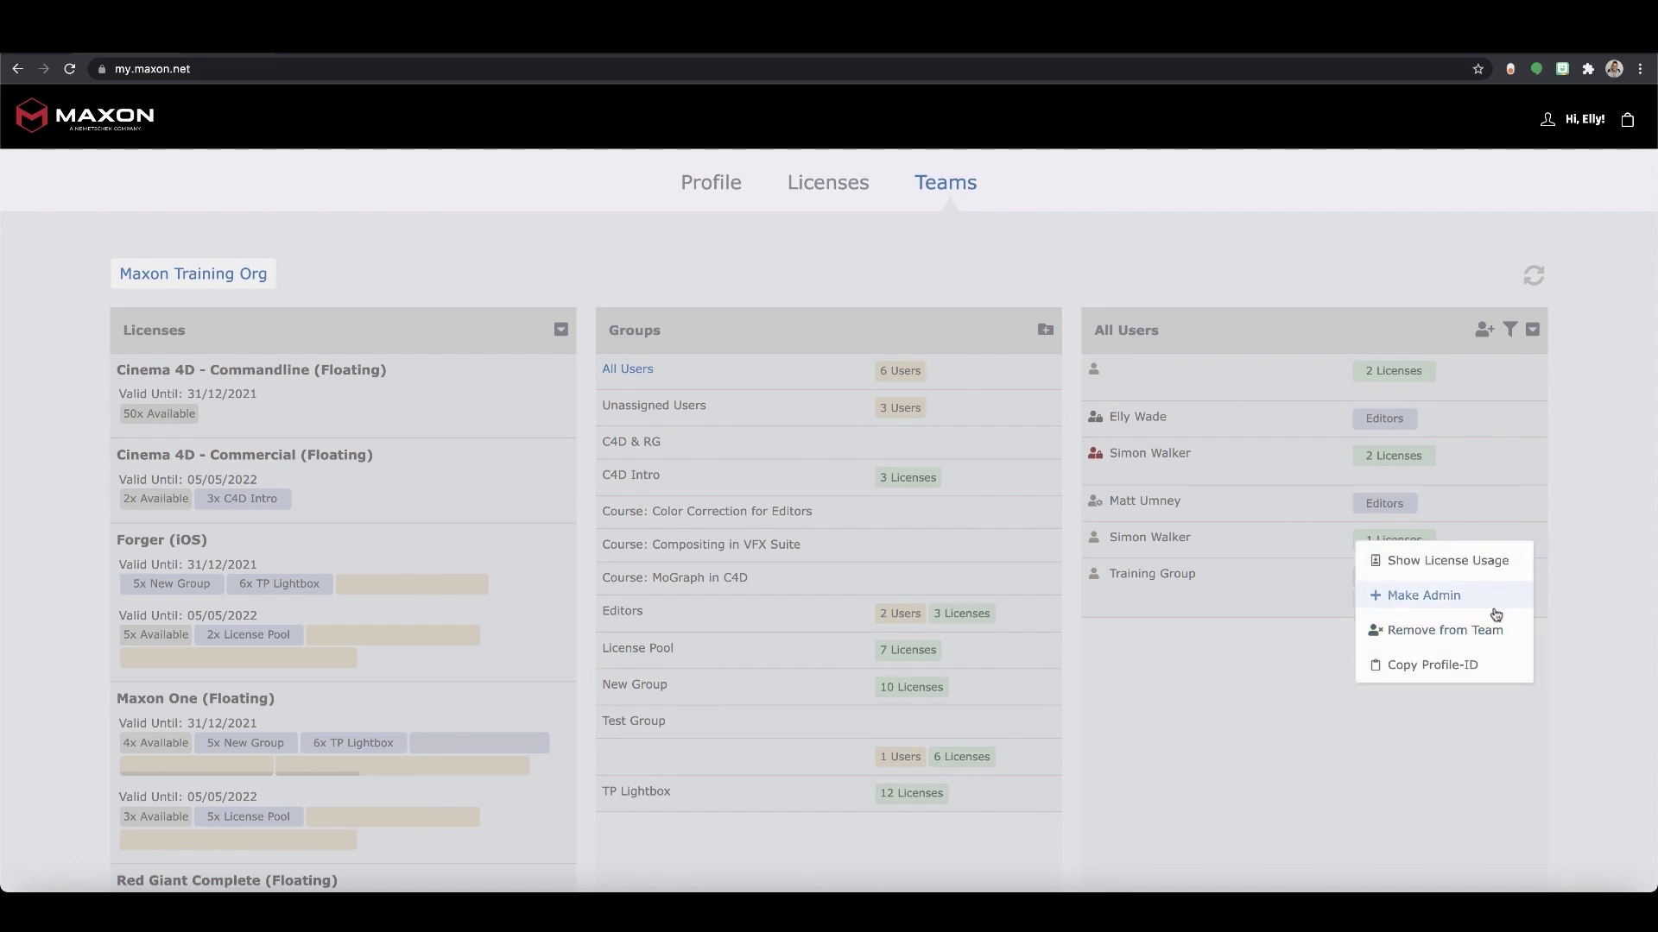
{"action": "left_click", "coordinate": [1567, 676]}
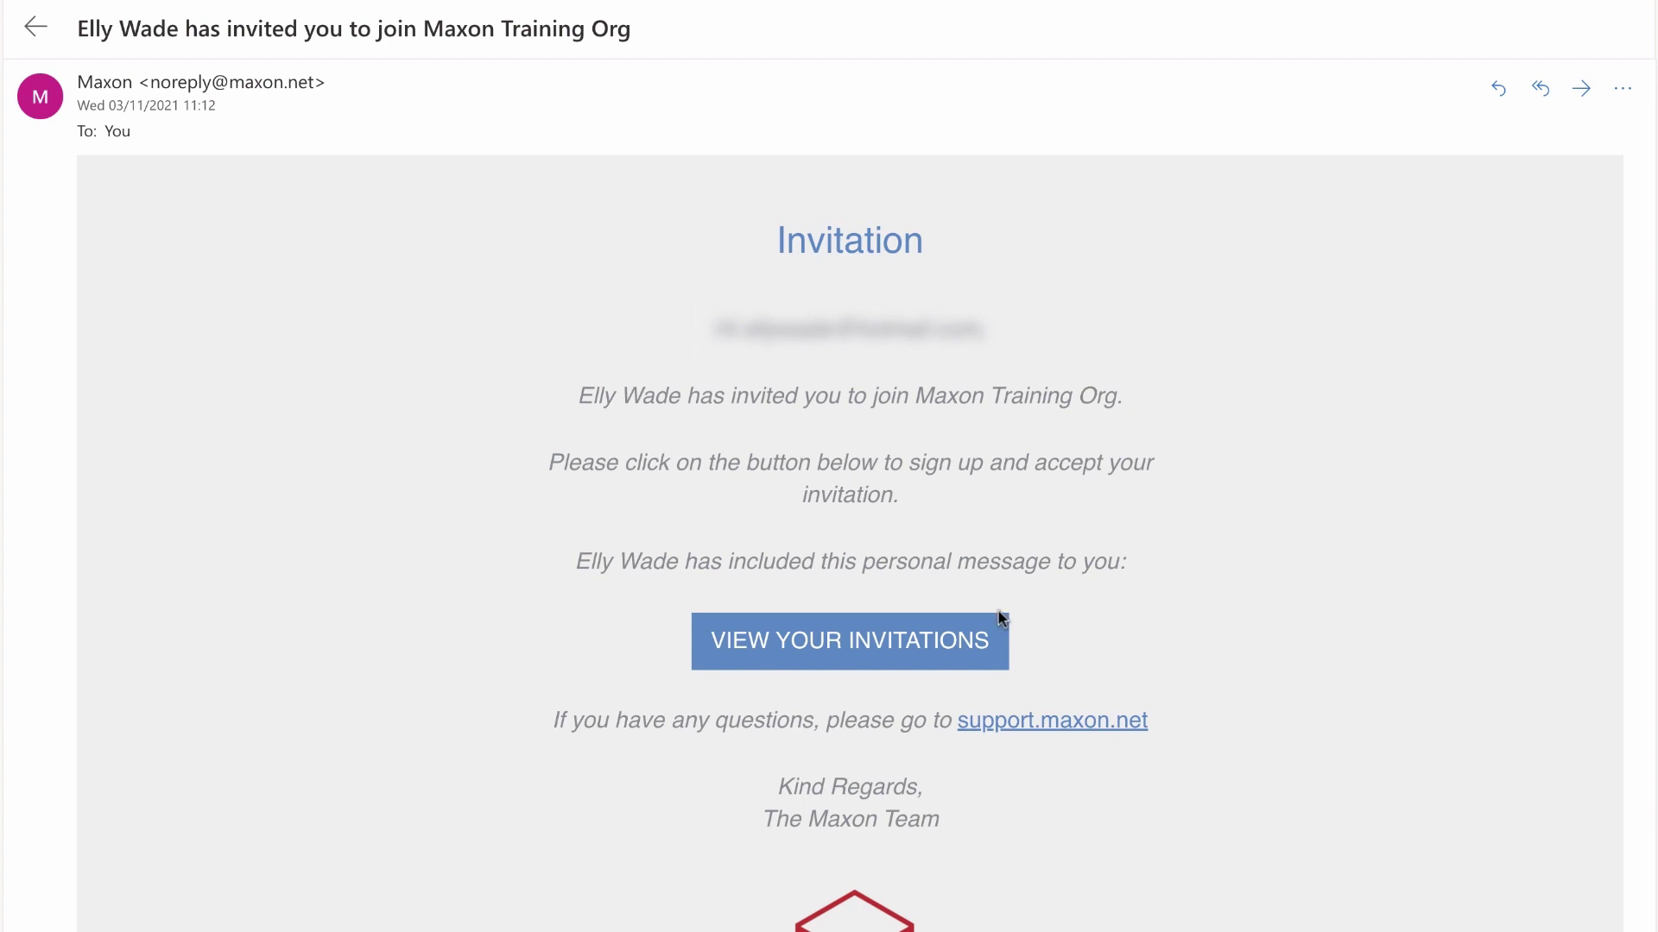
Open the invitation from the email and accept joining Maxon Training Org
{"action": "left_click", "coordinate": [859, 636]}
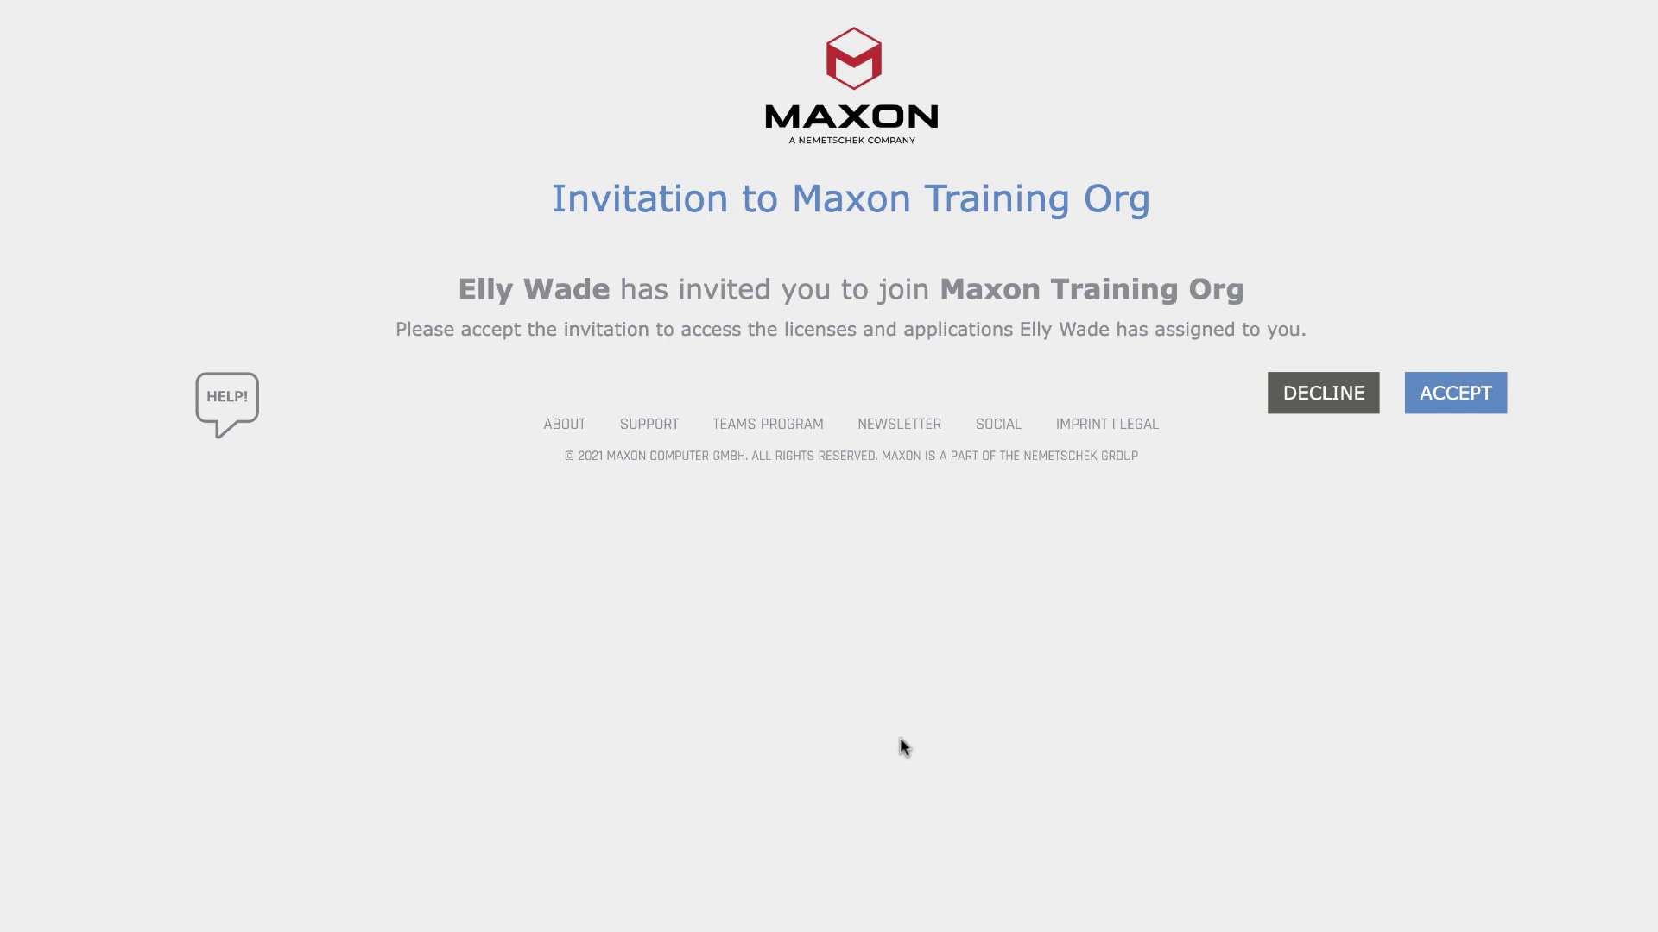
{"action": "left_click", "coordinate": [1457, 402]}
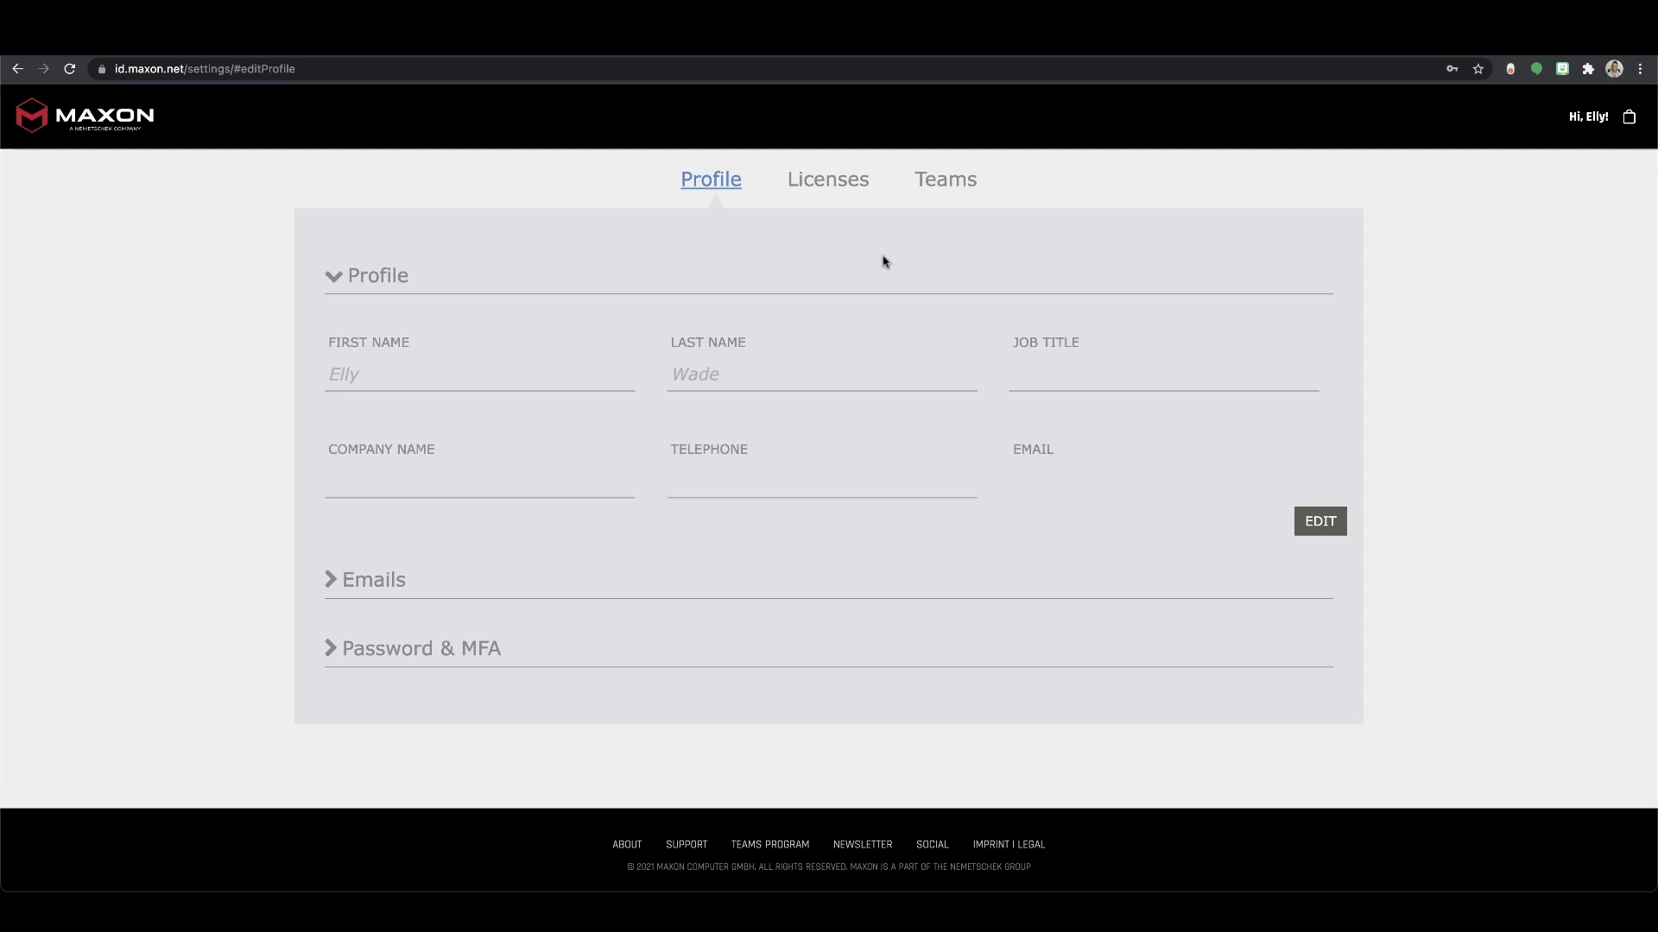
View the account's Licenses tab listing five available licenses
{"action": "left_click", "coordinate": [831, 185]}
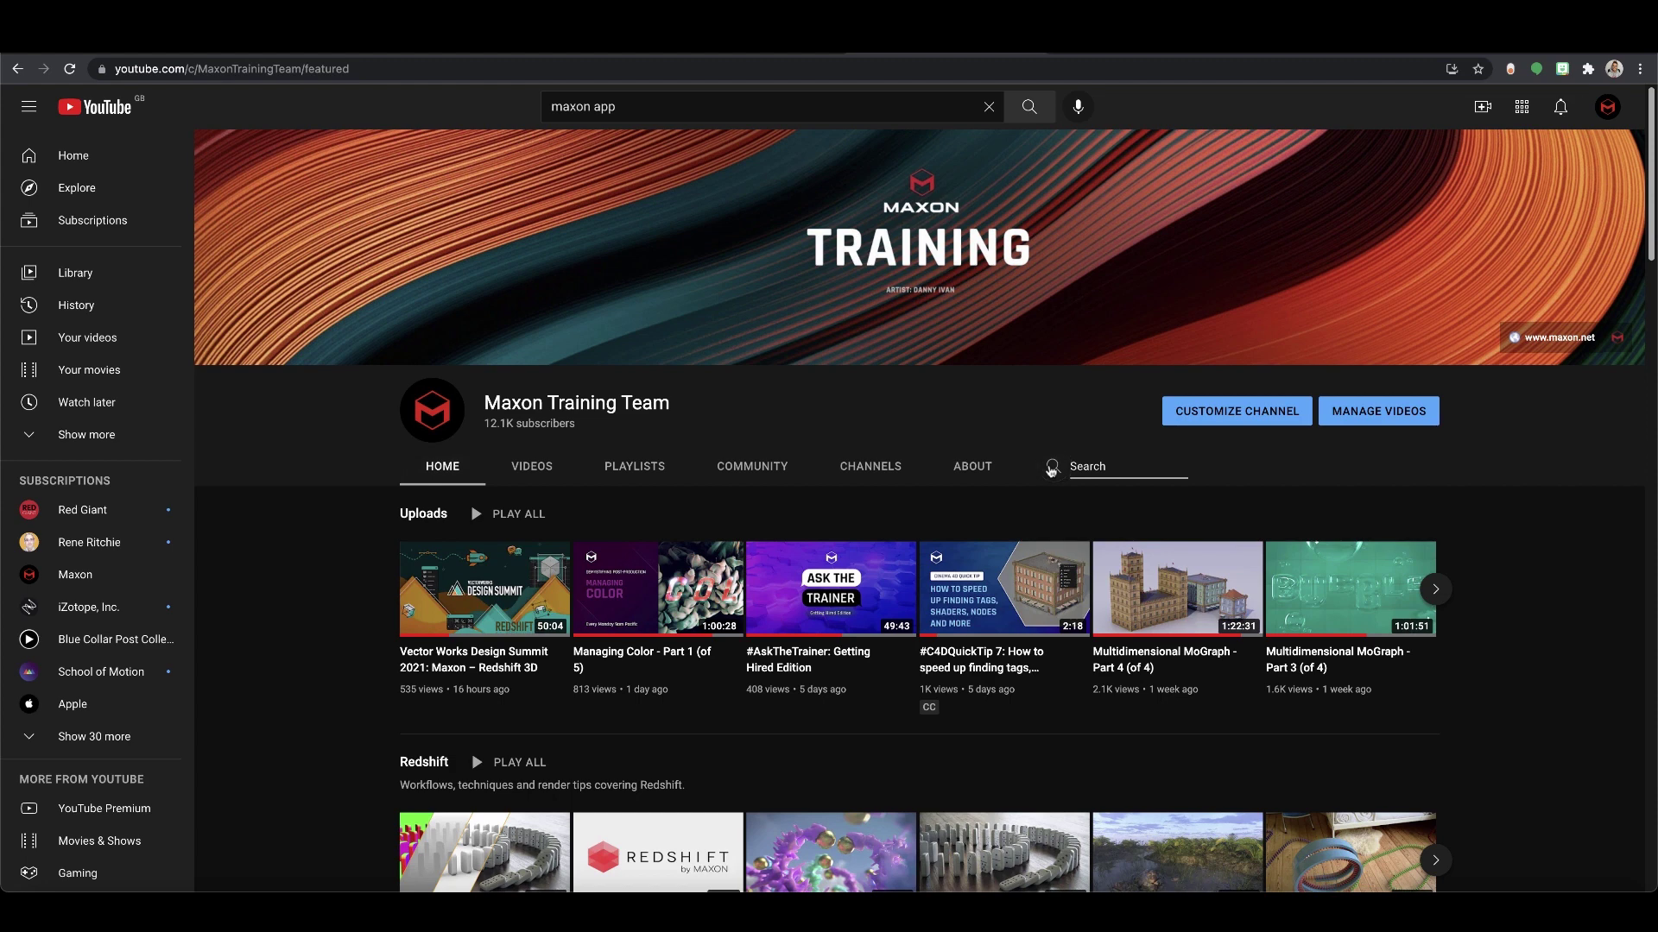
Search the channel for 'maxon app' and open the How to use the Maxon App 2.0 video
{"action": "type", "text": "p"}
{"action": "key", "text": "Return"}
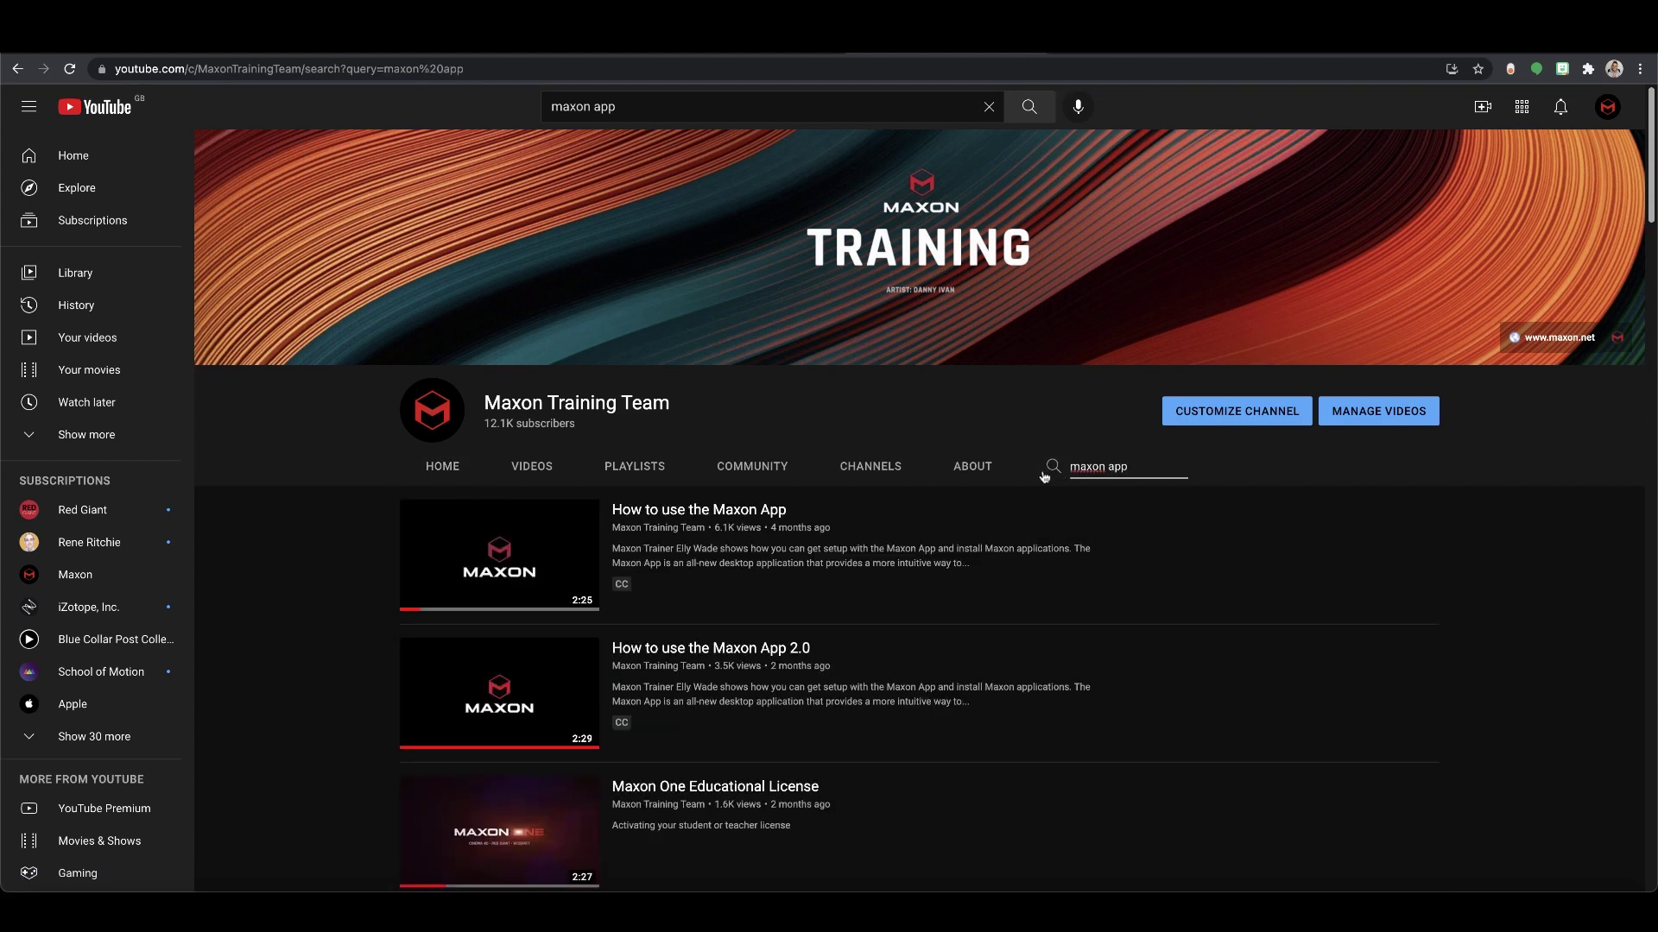
{"action": "scroll", "coordinate": [800, 626], "scroll_direction": "down", "scroll_amount": 1}
{"action": "left_click", "coordinate": [801, 626]}
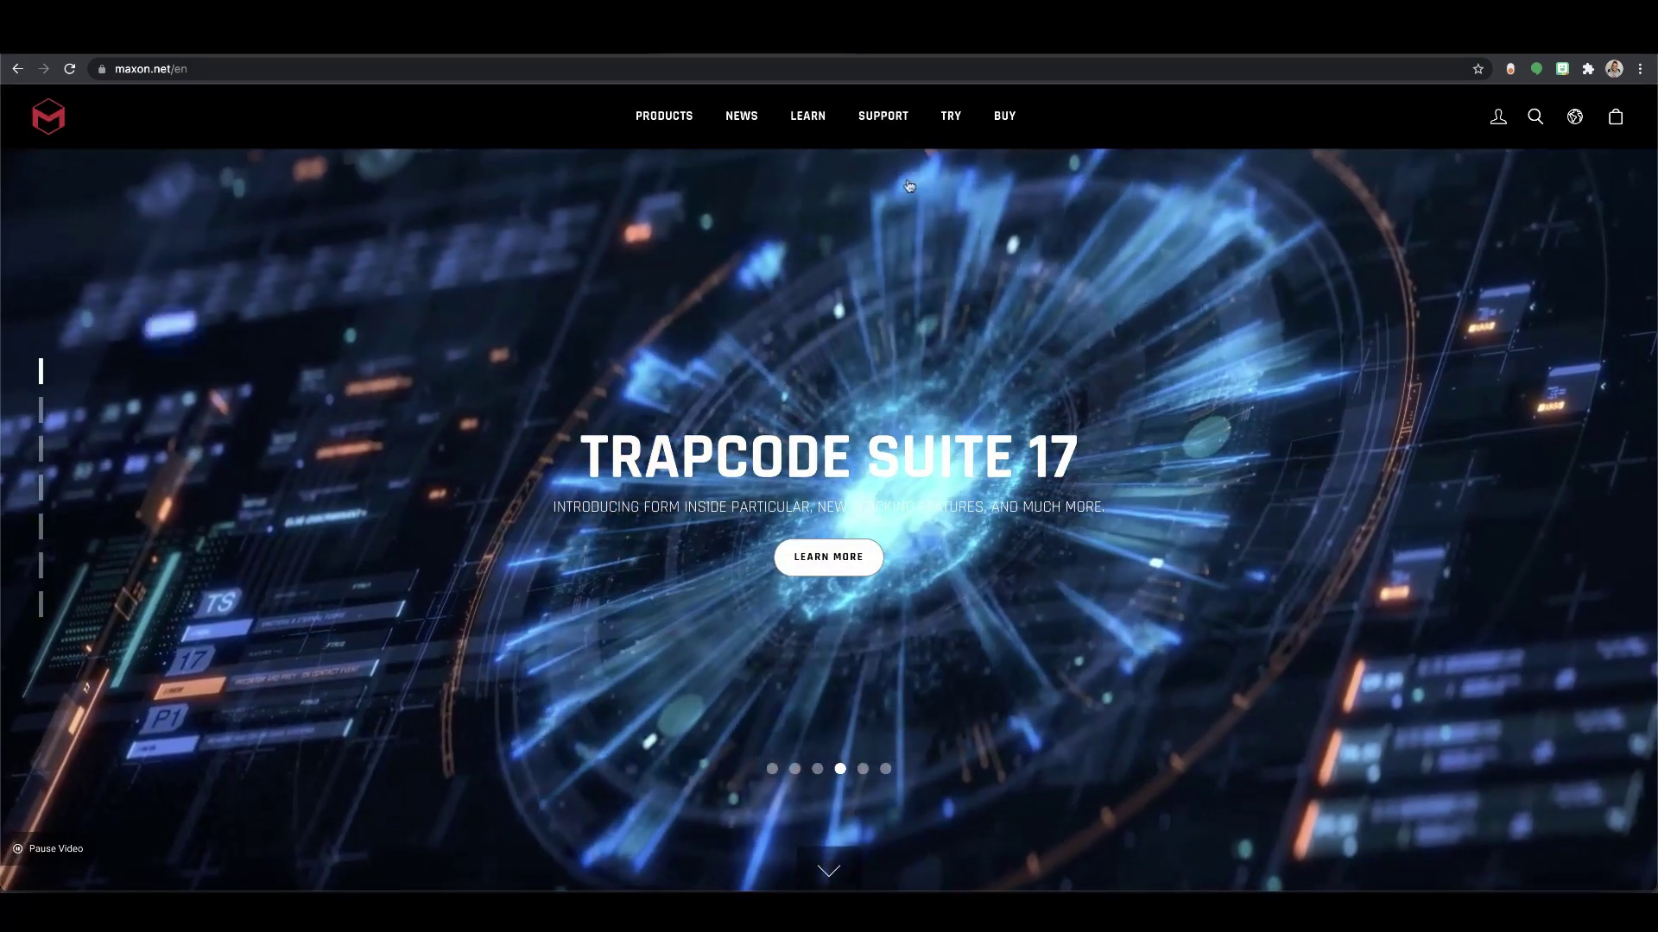
Go from the Support Center to Sales Inquiries and bring the Sales Contact Form into view
{"action": "left_click", "coordinate": [874, 117]}
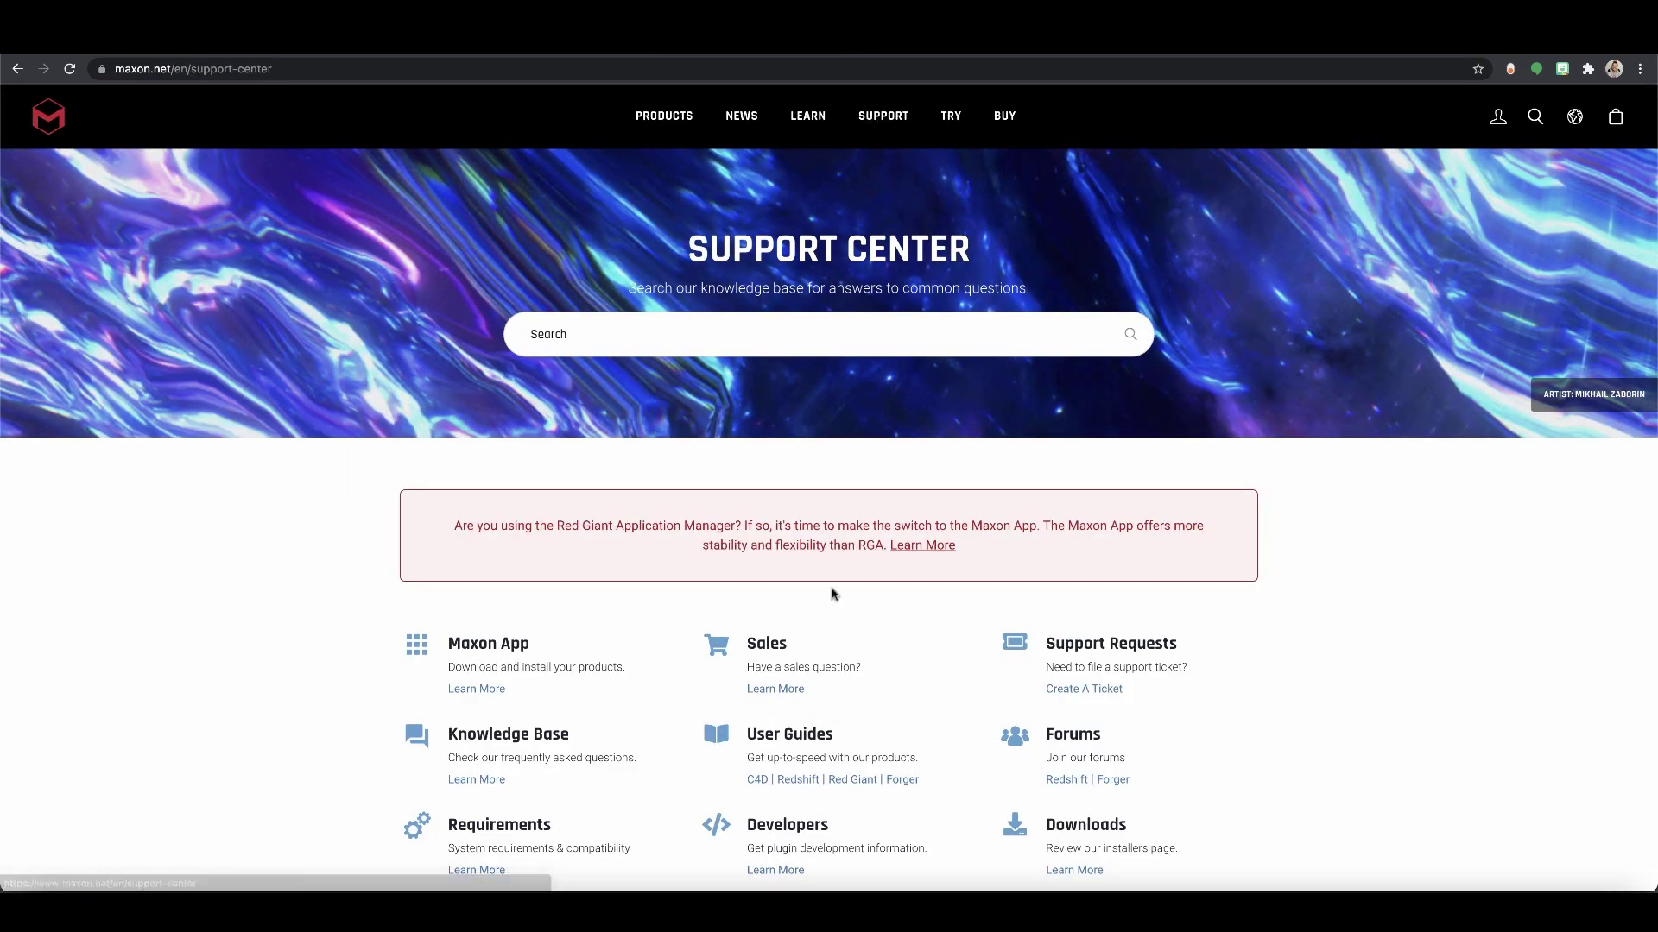
{"action": "left_click", "coordinate": [783, 691]}
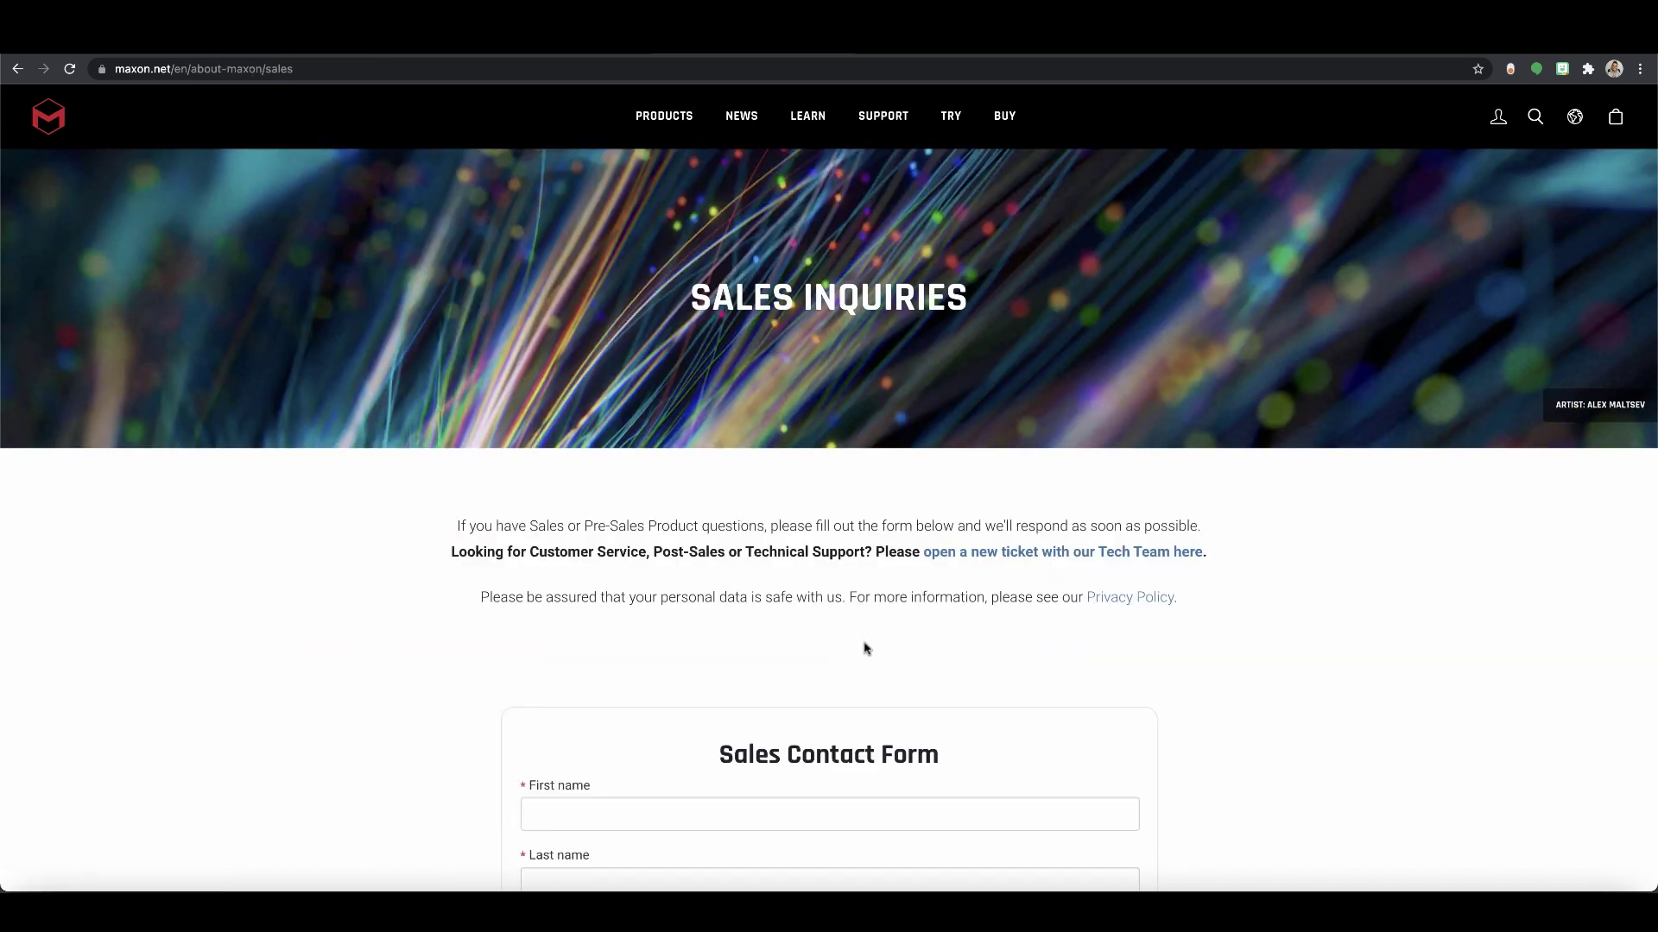
{"action": "scroll", "coordinate": [863, 646], "scroll_direction": "down", "scroll_amount": 10}
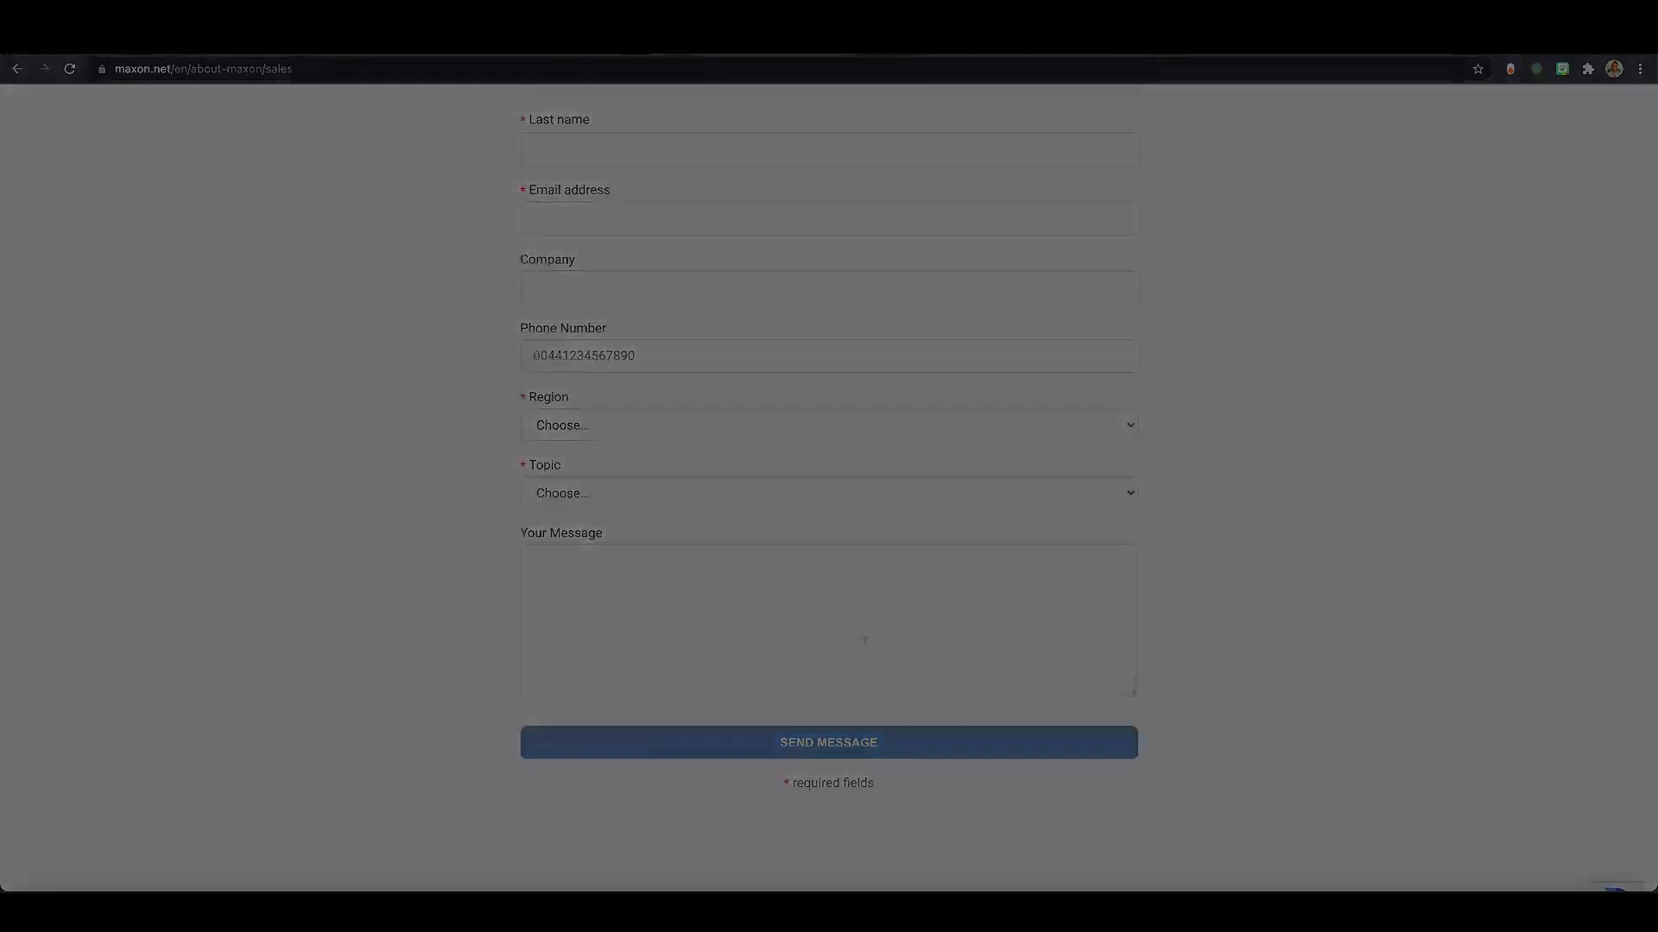